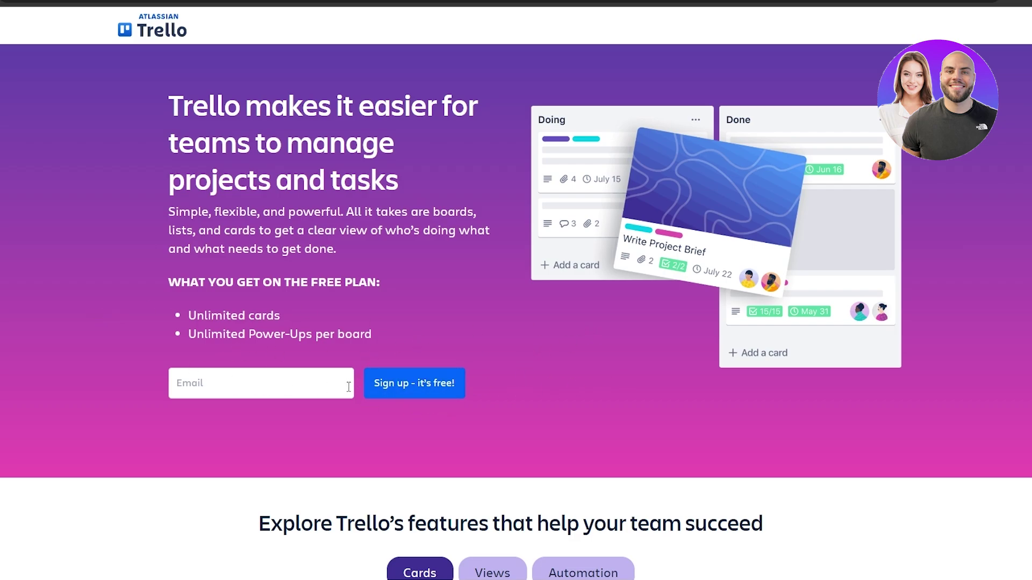
Step: Sign up for a free Trello account using the Google option
scroll(554, 373, down, 3)
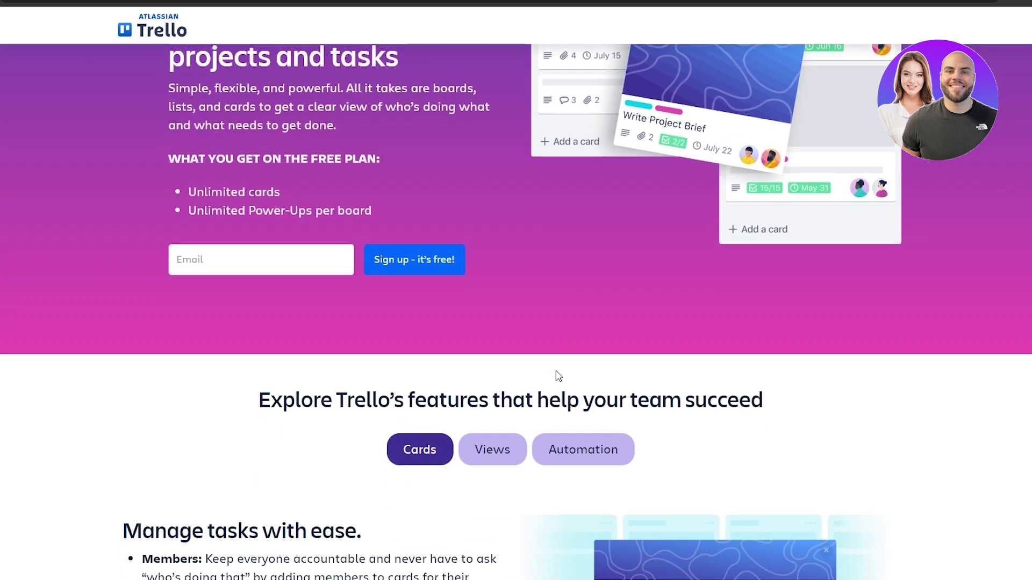
scroll(400, 338, up, 2)
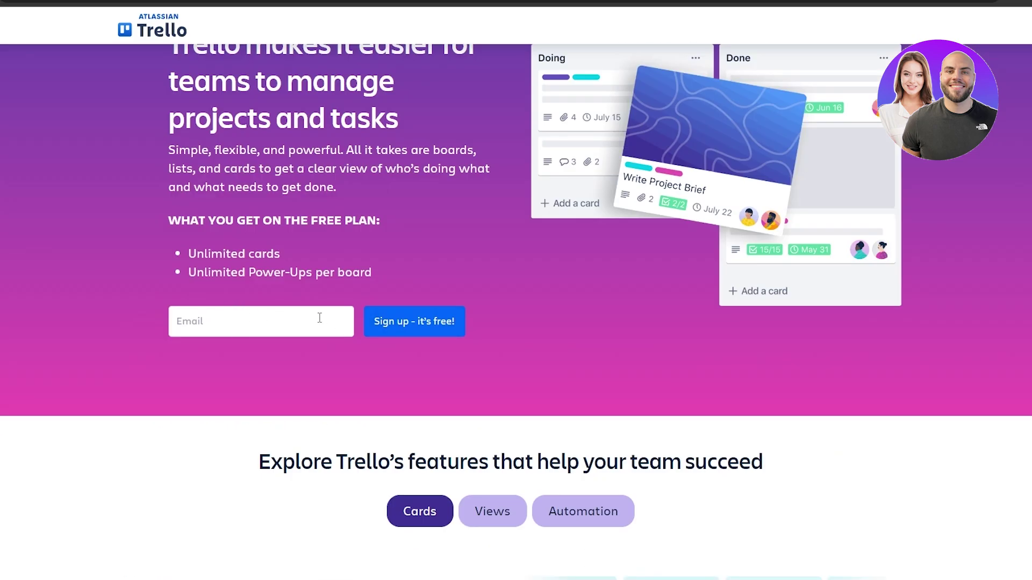
click(414, 321)
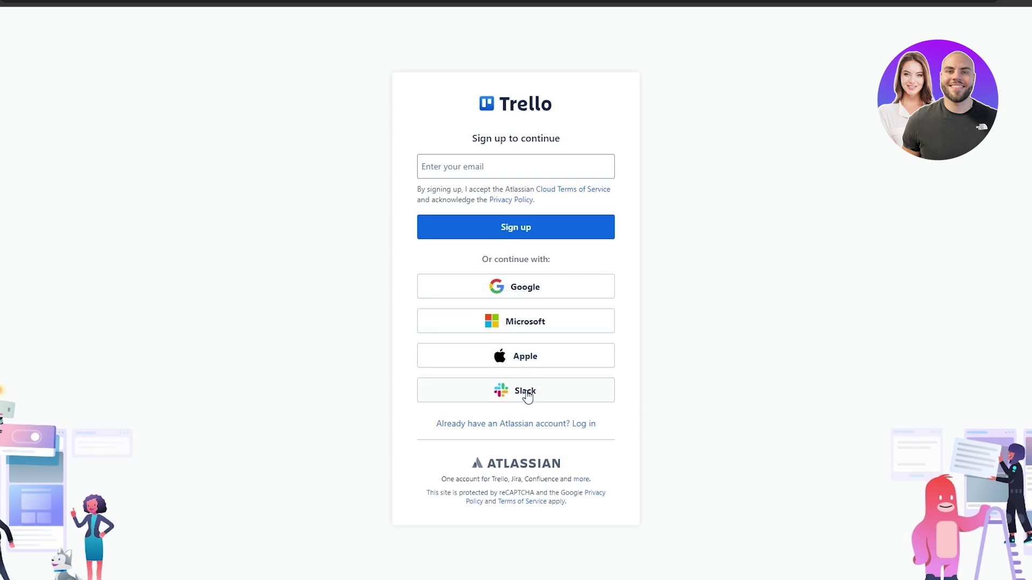
click(571, 294)
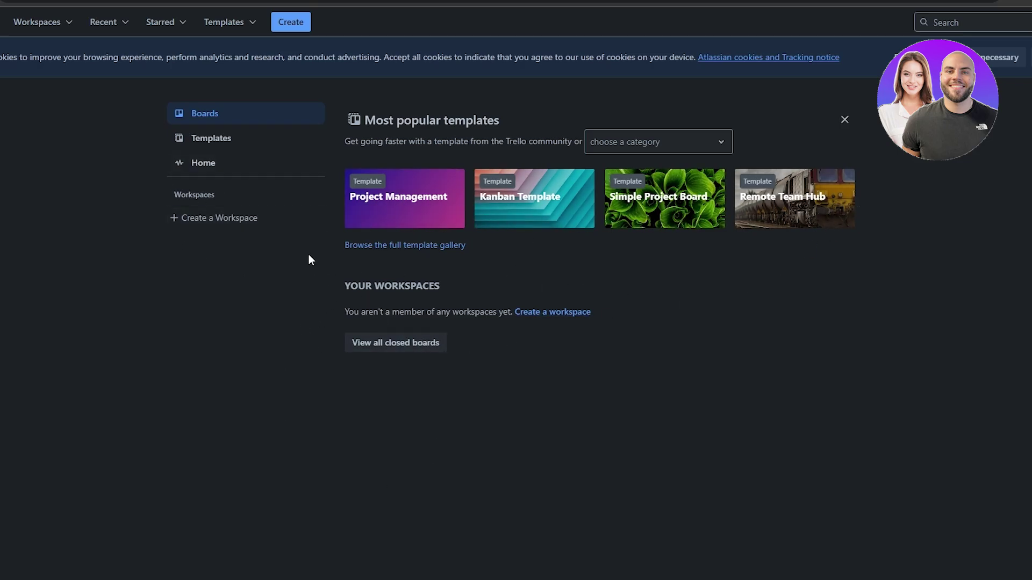
Step: Accept the cookie notice, dismiss its confirmation, and bring up the Workspaces menu
click(999, 57)
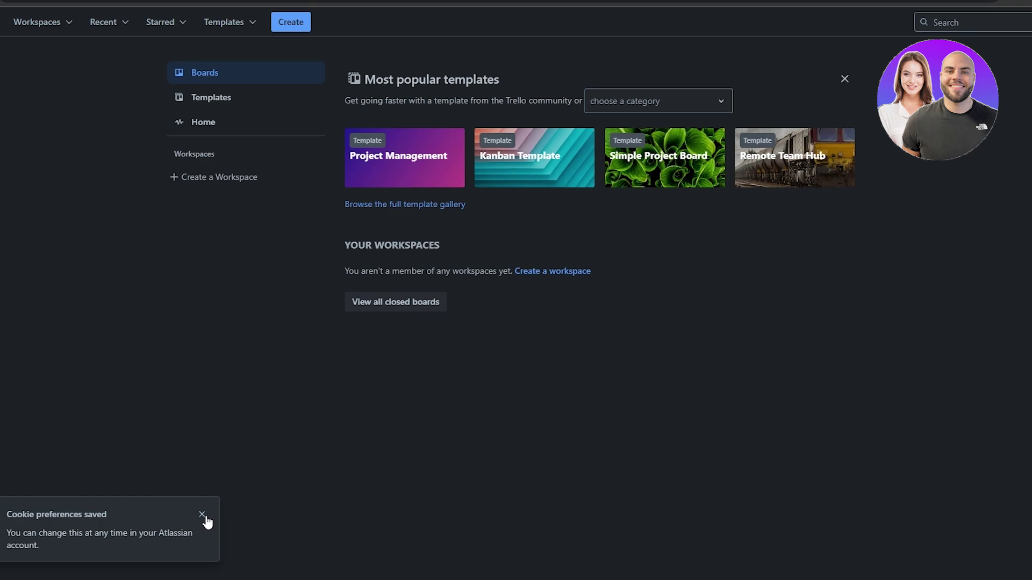
click(203, 517)
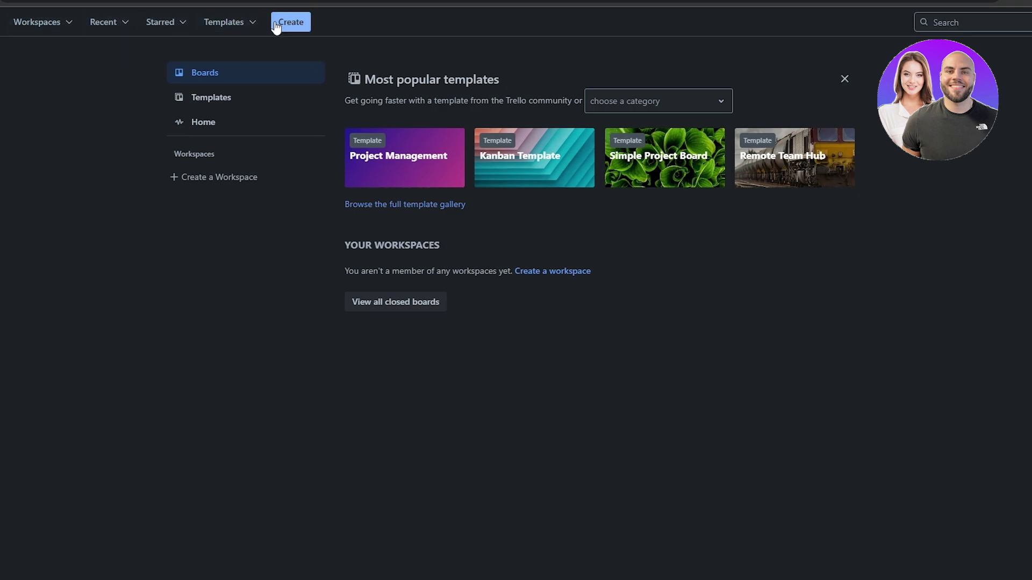
click(70, 30)
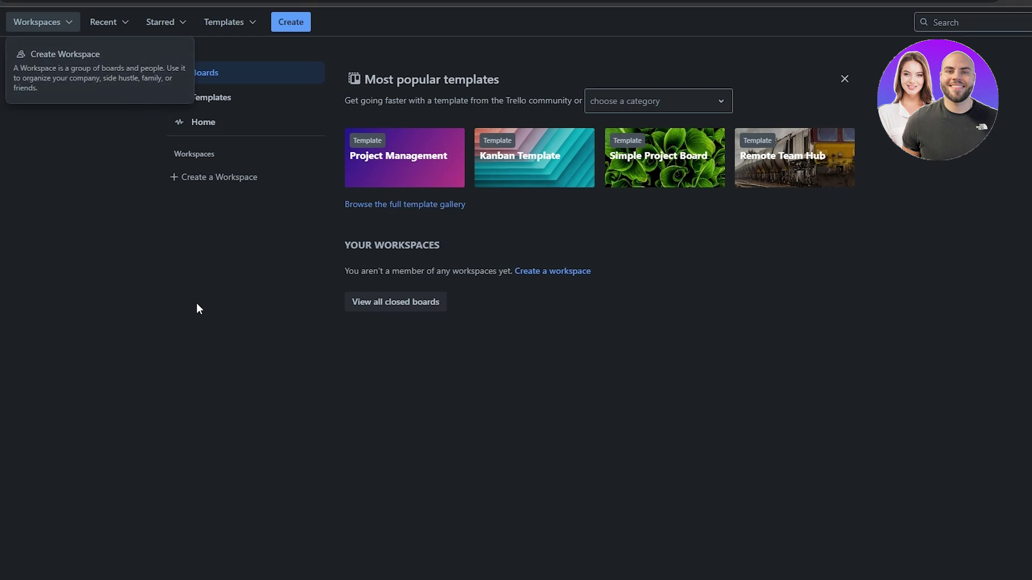
Step: Create a workspace named after the account holder, with workspace type Other
click(185, 178)
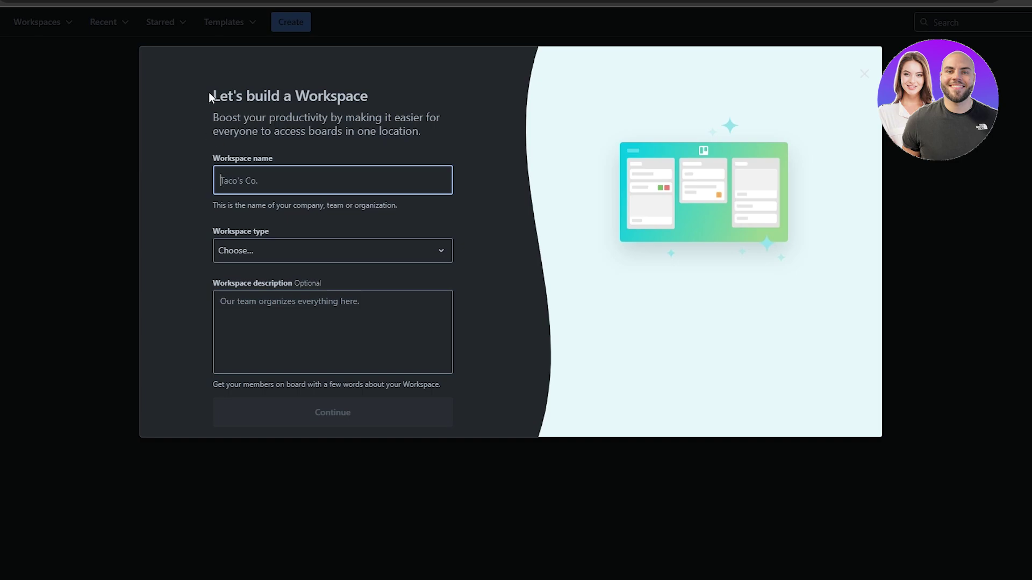
click(214, 161)
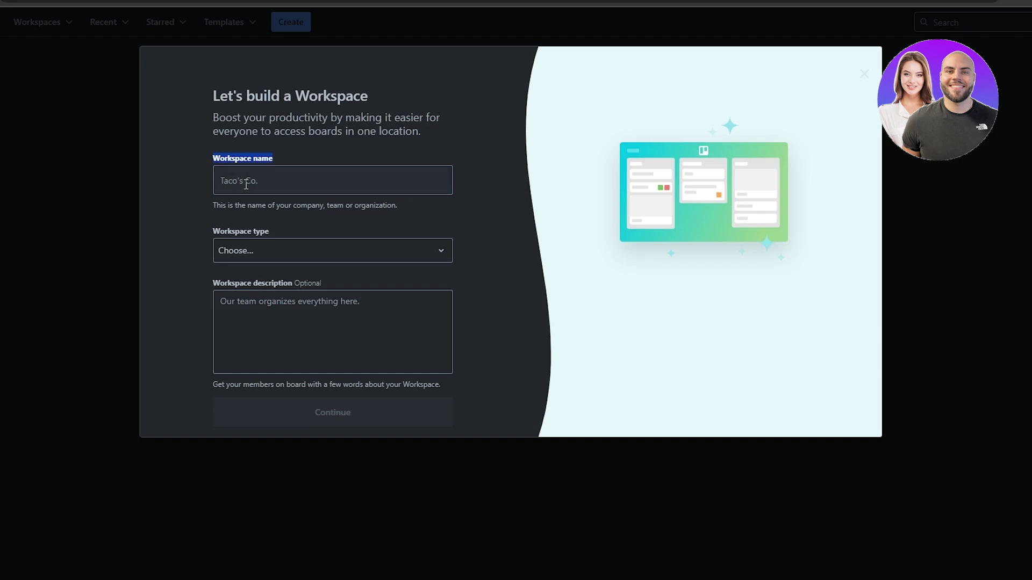
drag(207, 230, 283, 227)
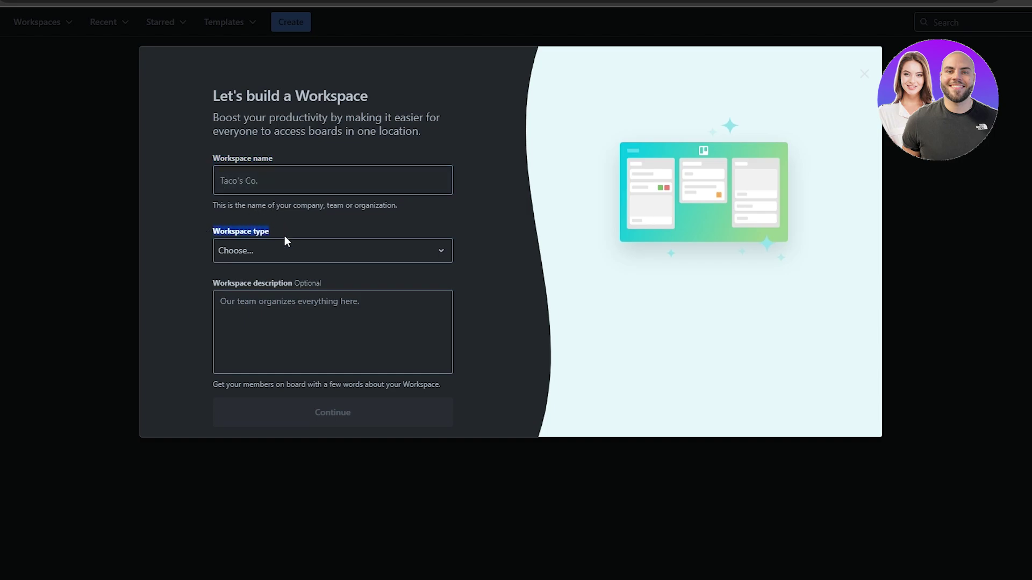
click(283, 250)
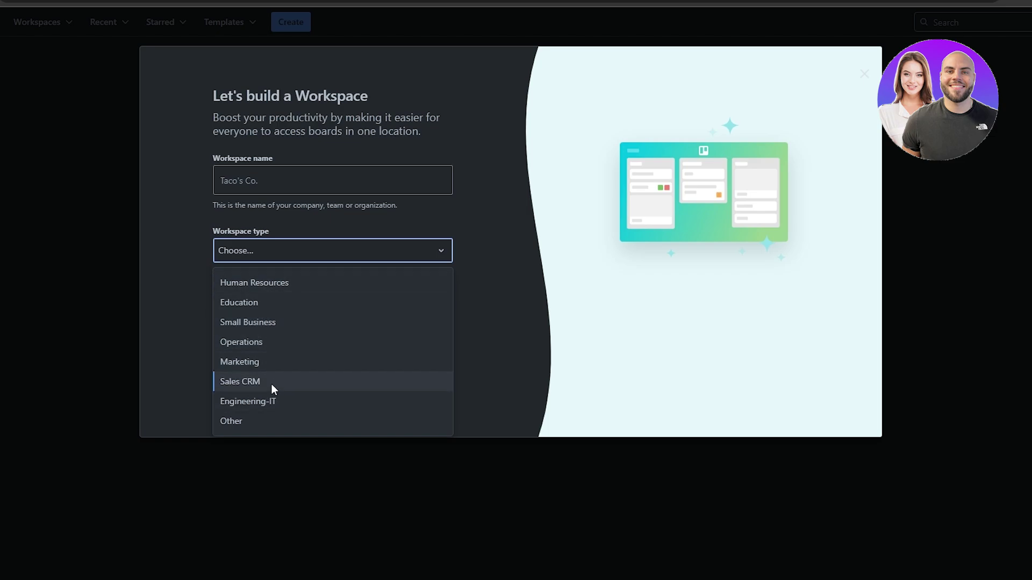
click(152, 298)
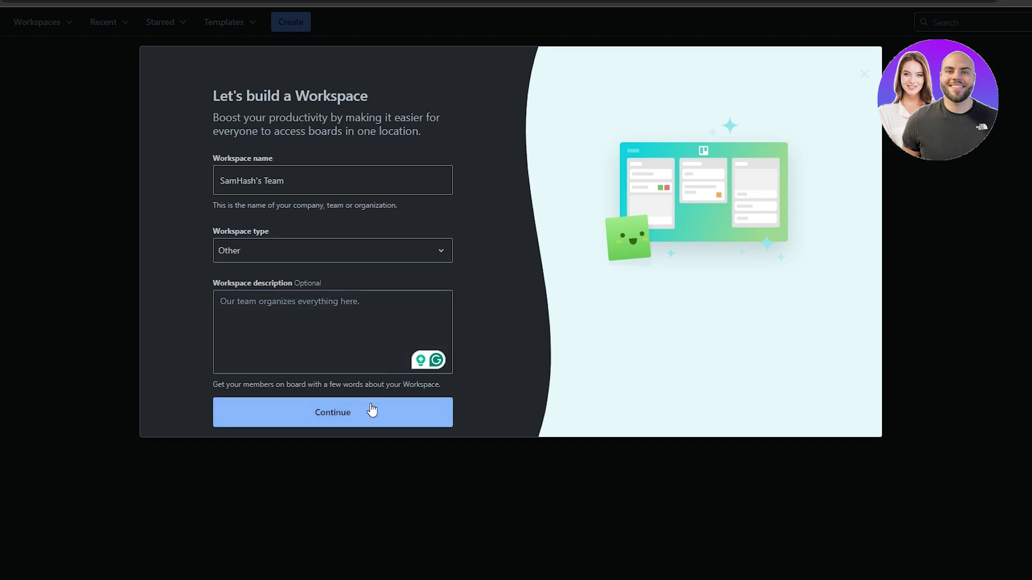
click(361, 418)
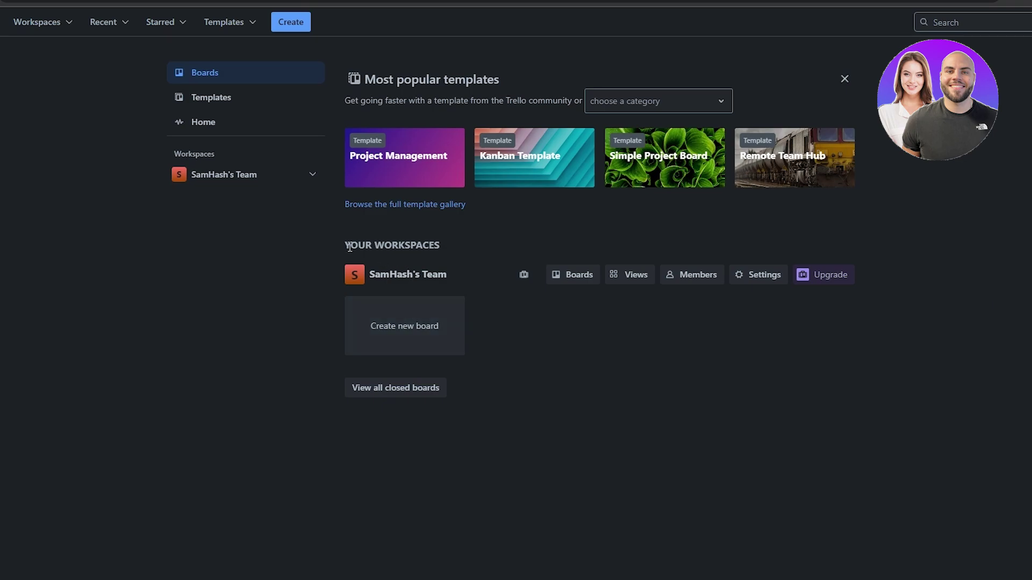
Step: Start a new board from the workspace's 'Create new board' tile
drag(349, 246, 428, 247)
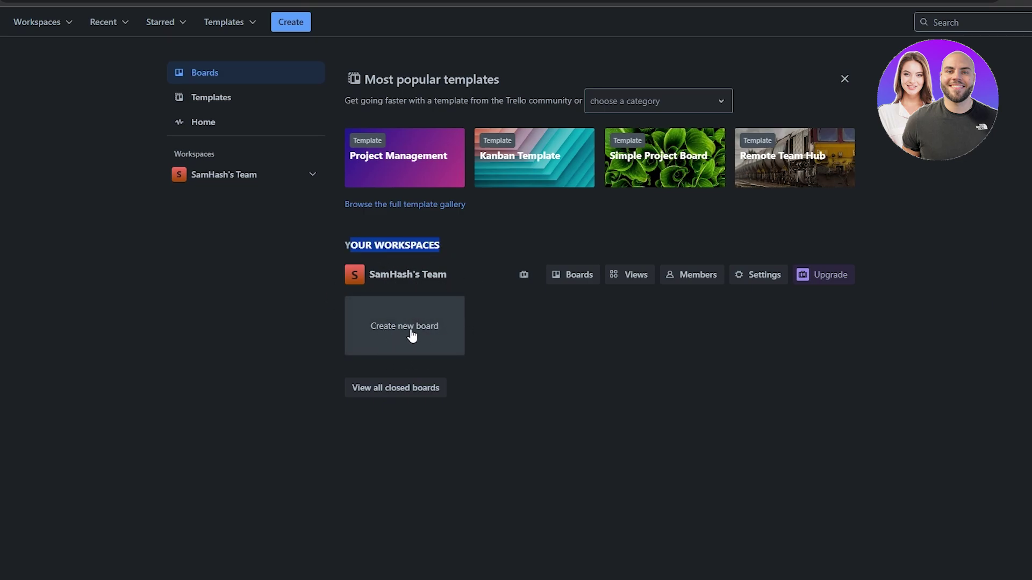
click(678, 336)
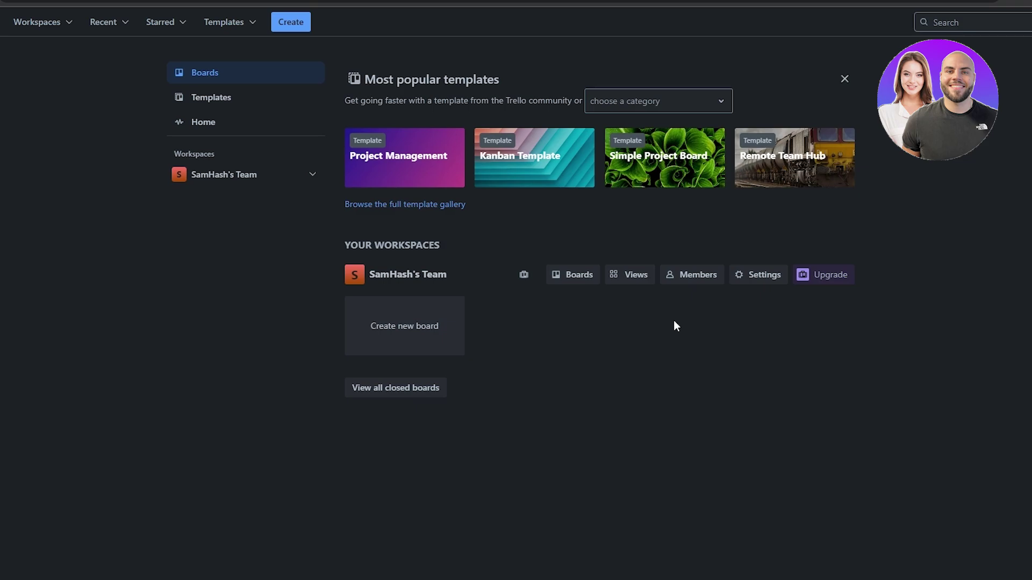
click(422, 345)
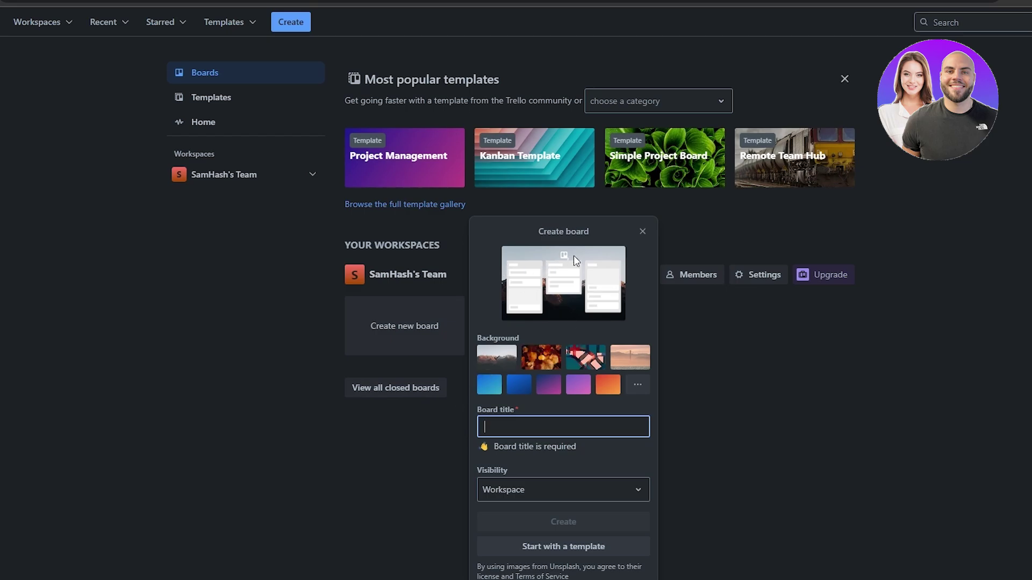
Step: Preview the photo and colour background swatches, ending on orange
click(585, 358)
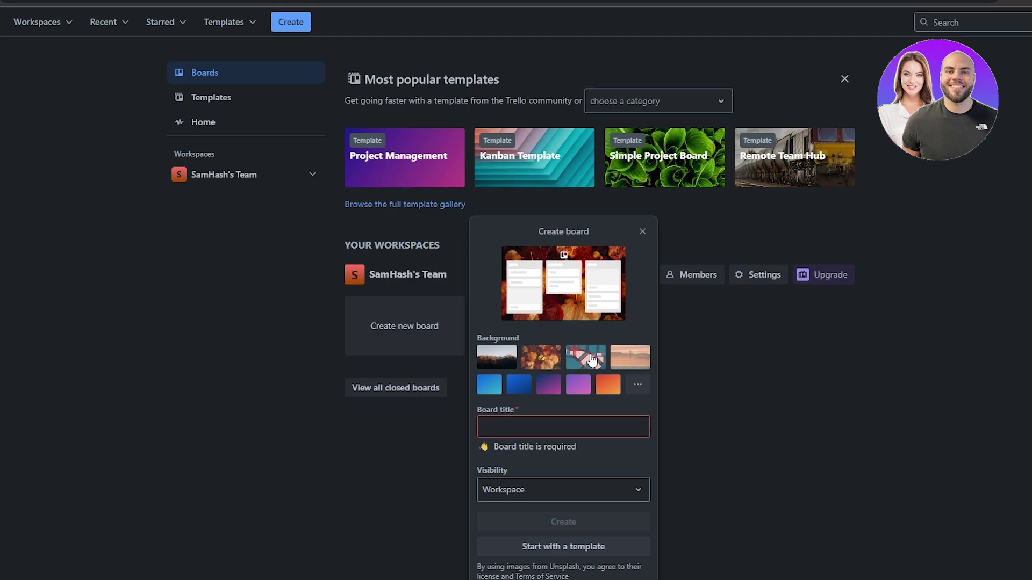
click(635, 360)
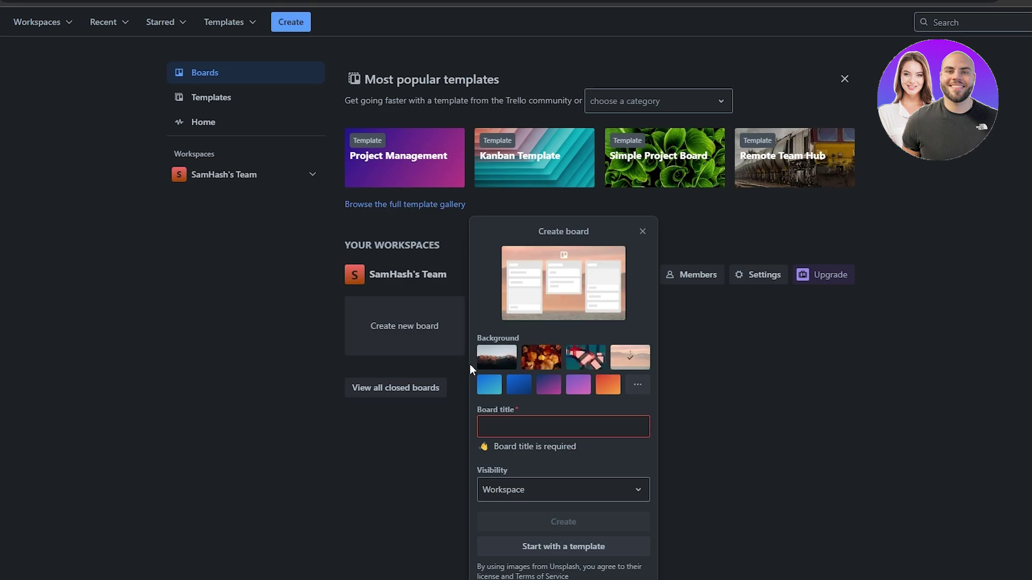
click(502, 359)
click(519, 385)
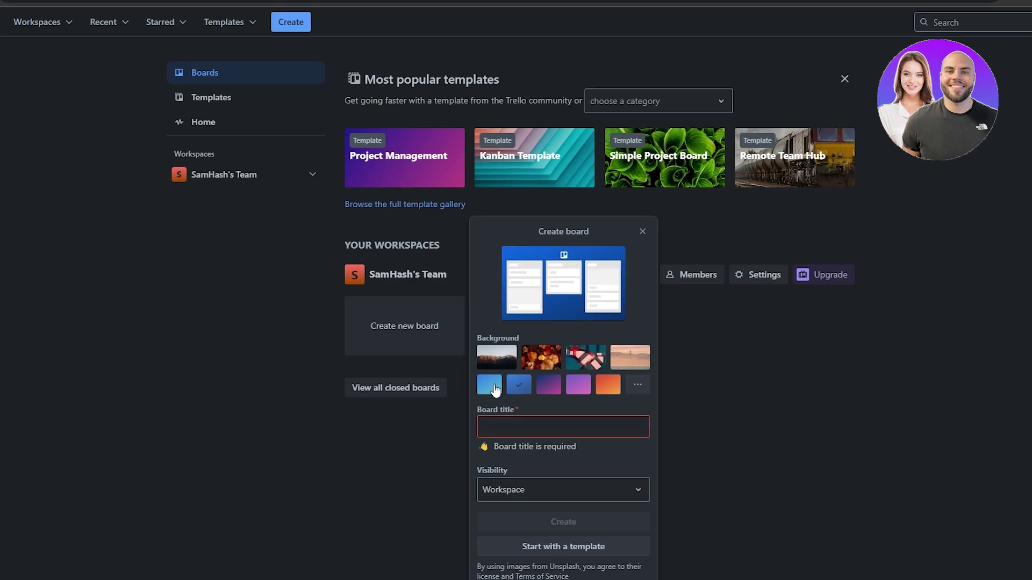
click(490, 387)
click(548, 386)
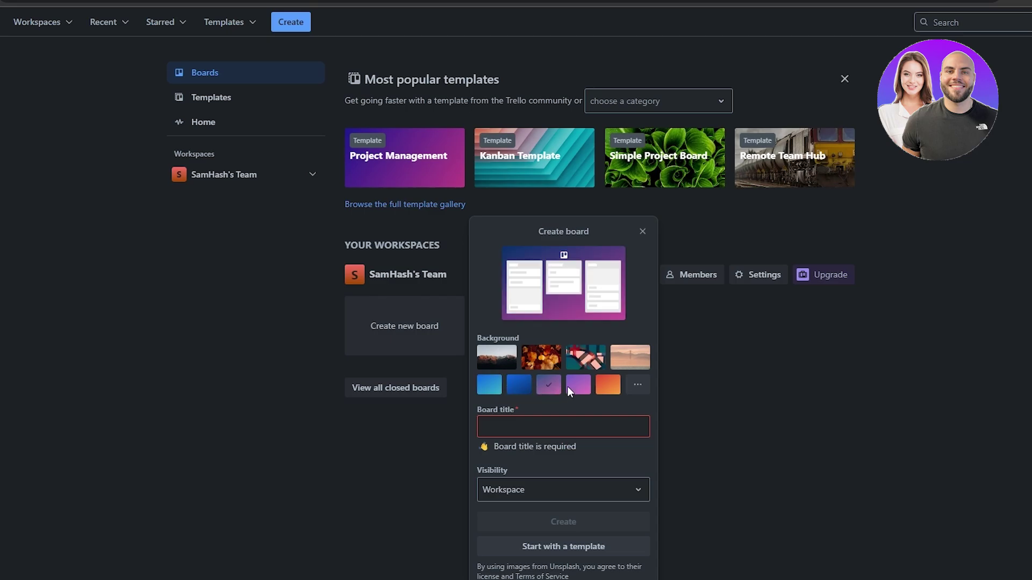
click(579, 387)
click(603, 388)
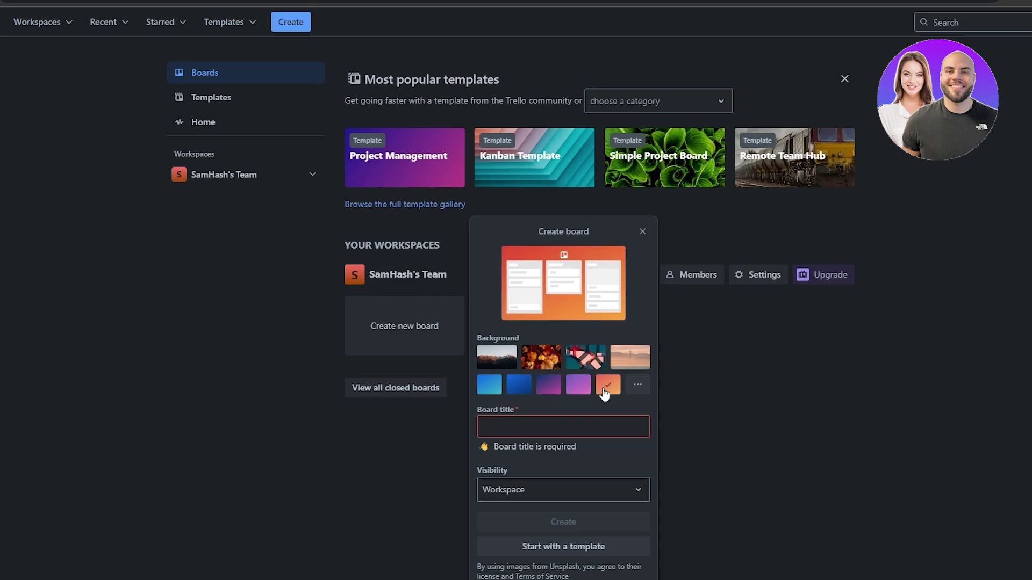
Step: Choose the pink-and-teal photo from the extra backgrounds
click(633, 392)
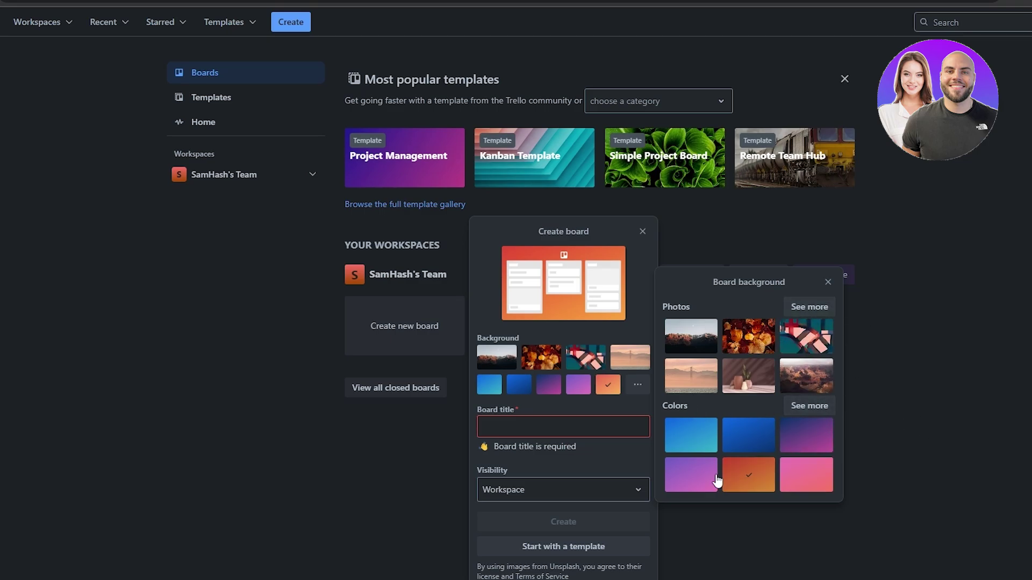
click(806, 336)
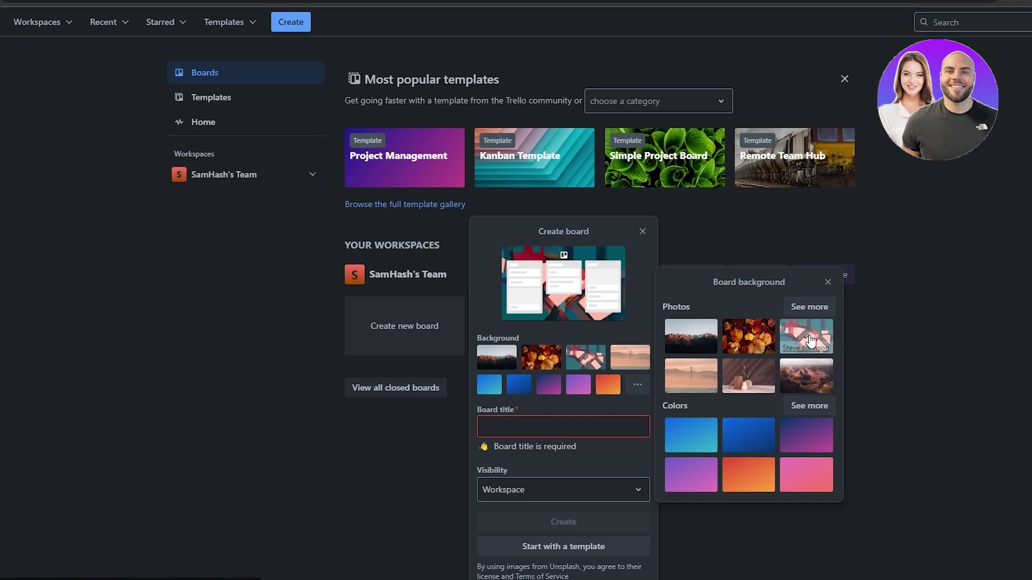
click(528, 436)
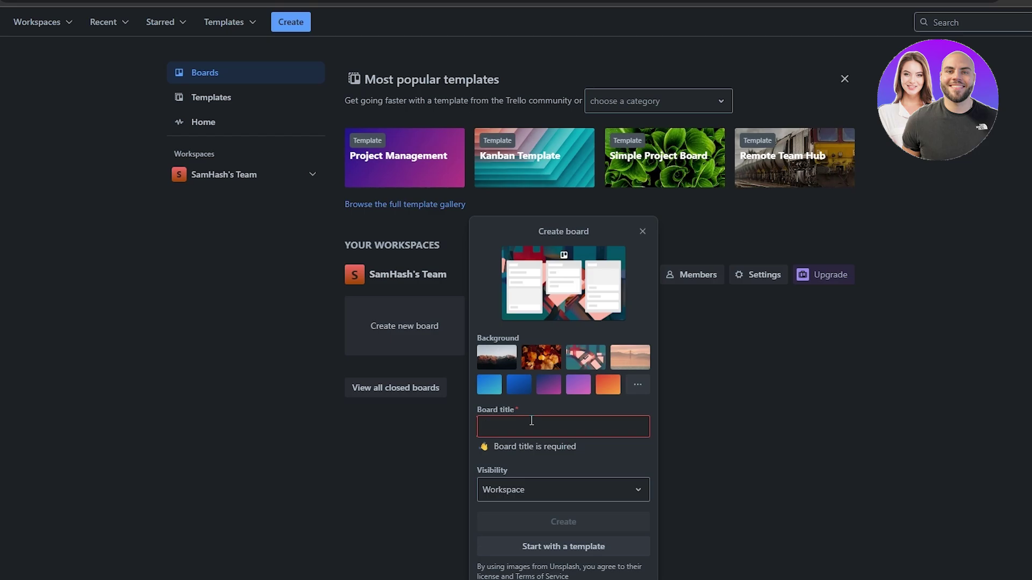
Step: Title the board 'Youtube Channel', keep Workspace visibility, and submit the form
text(Youtube Channel)
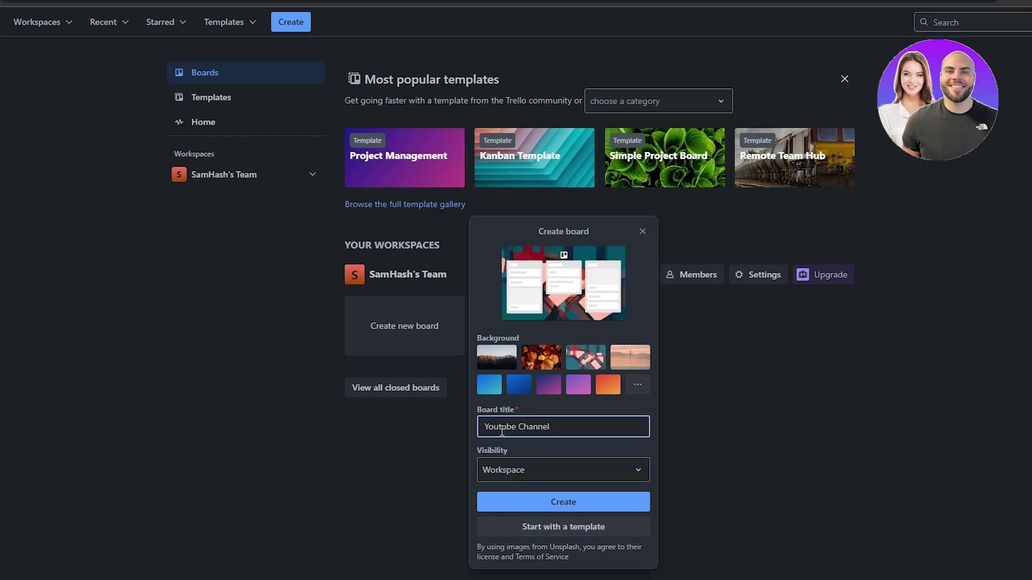
click(502, 477)
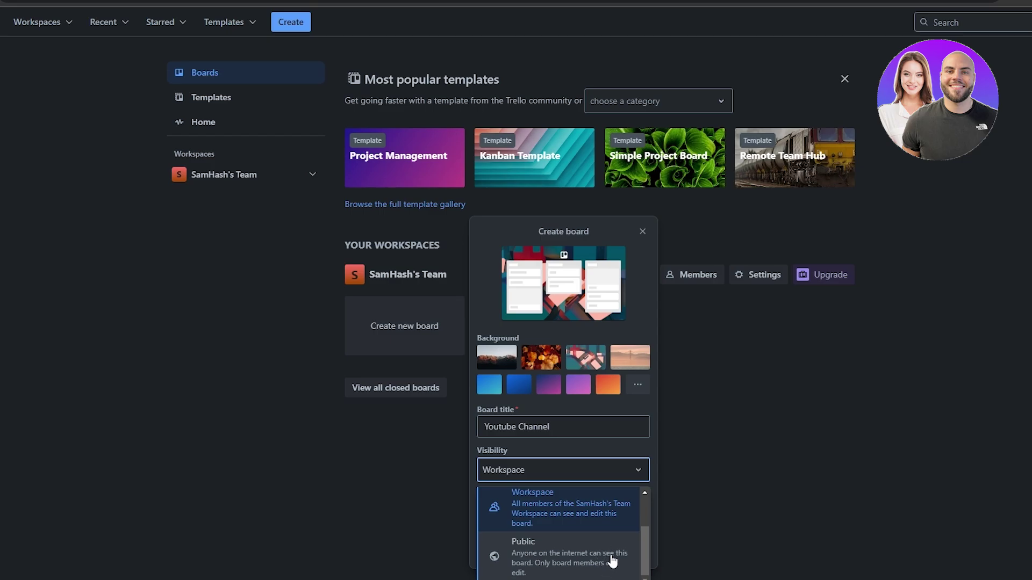
scroll(612, 561, up, 2)
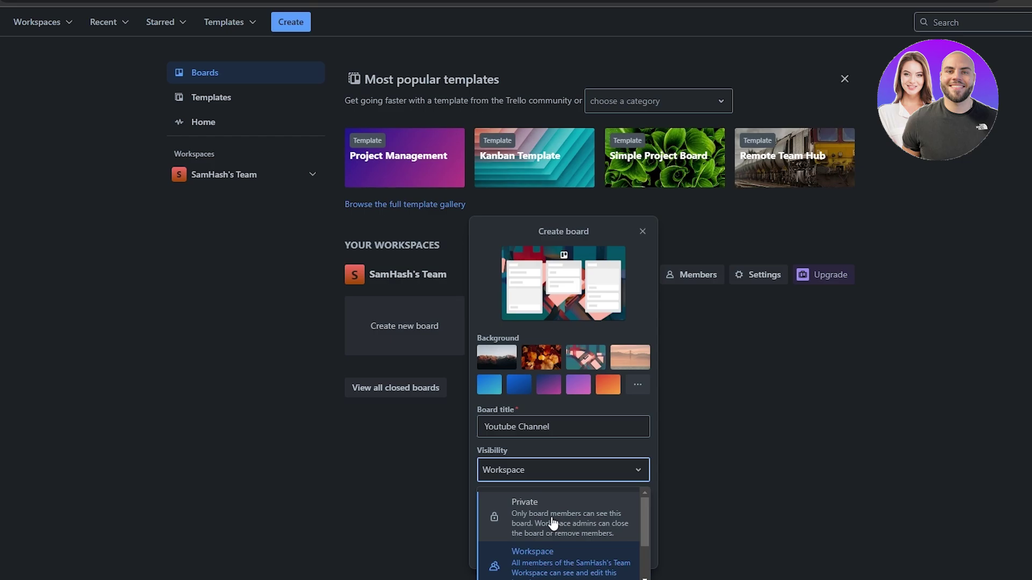
scroll(572, 532, down, 2)
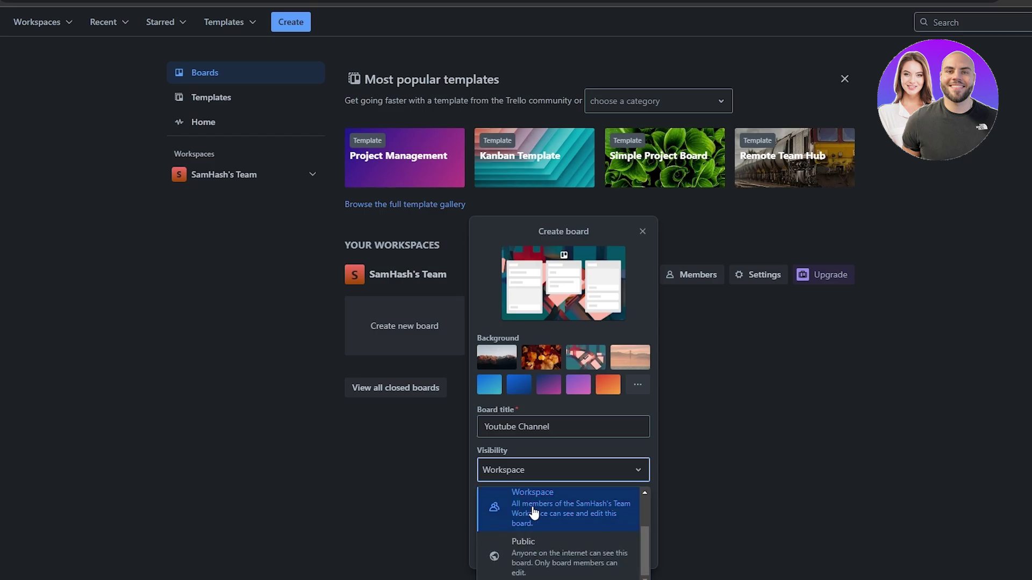
click(531, 453)
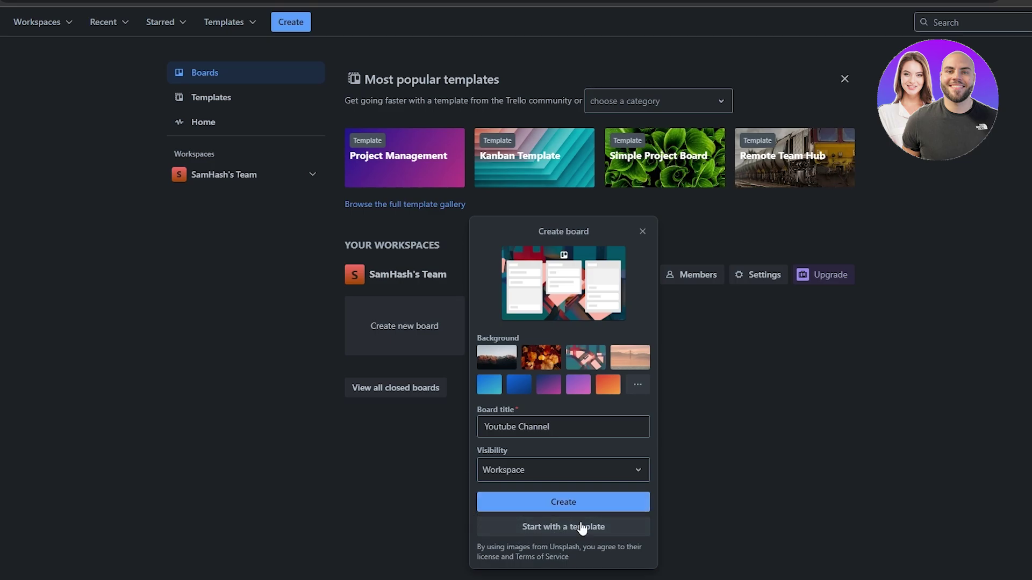
click(170, 135)
drag(383, 77, 520, 81)
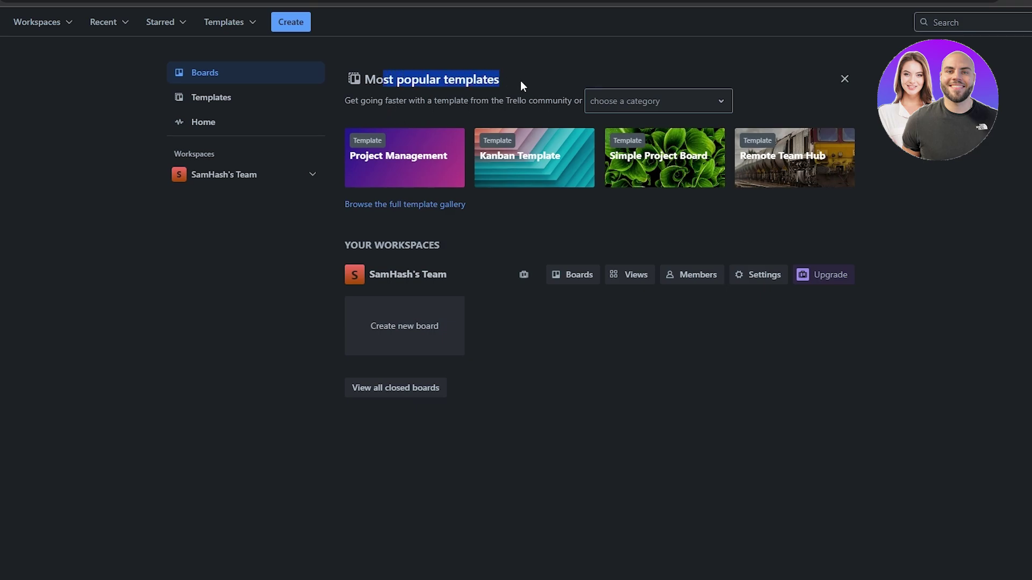
click(687, 102)
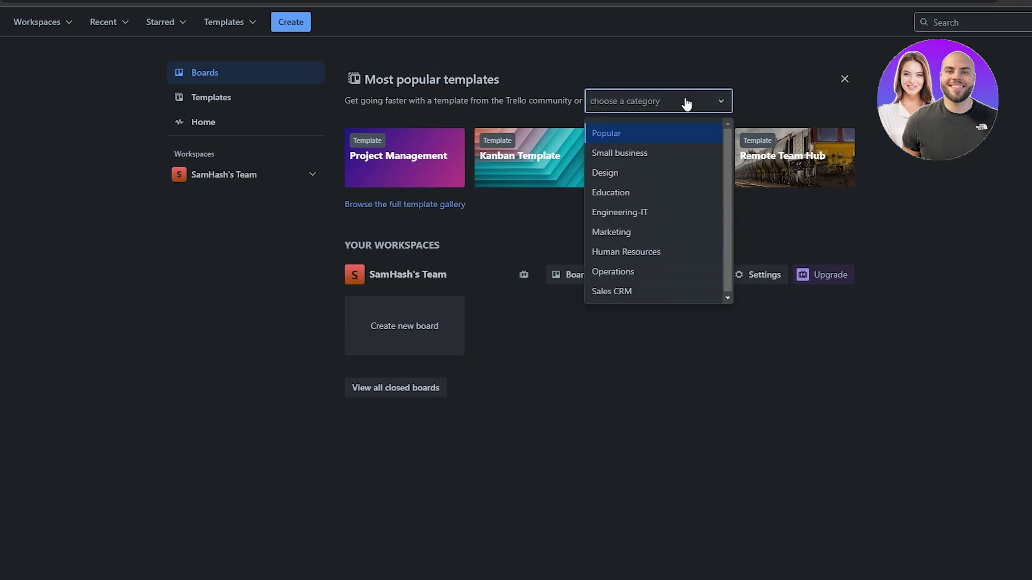
click(651, 402)
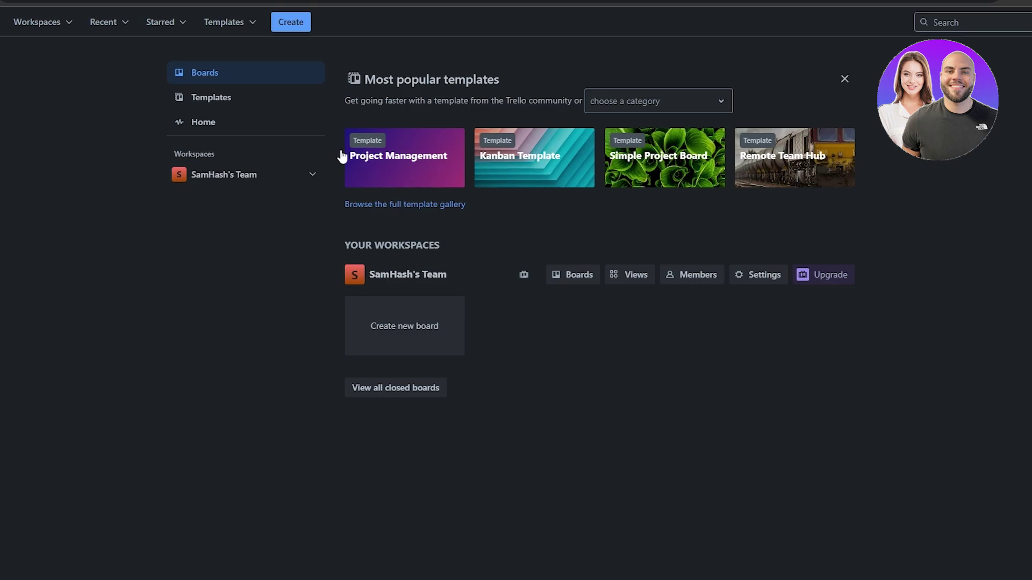
click(210, 102)
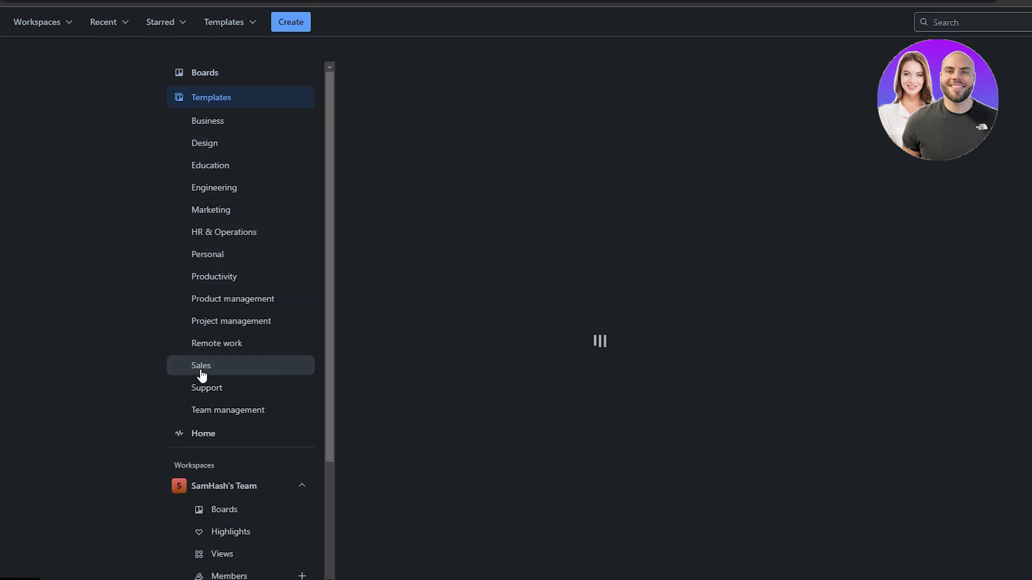
scroll(210, 381, down, 3)
scroll(226, 392, up, 3)
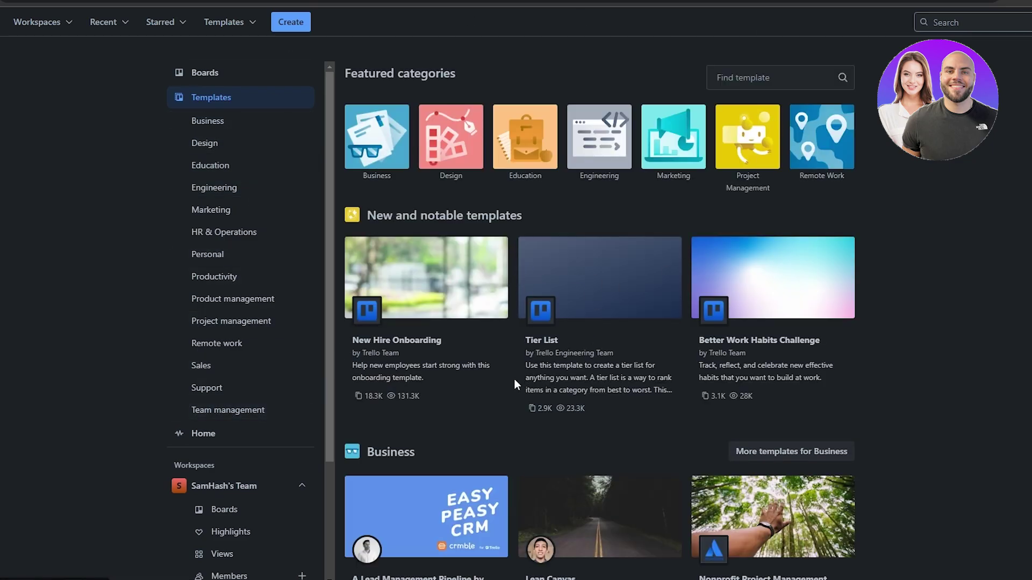
scroll(886, 390, down, 8)
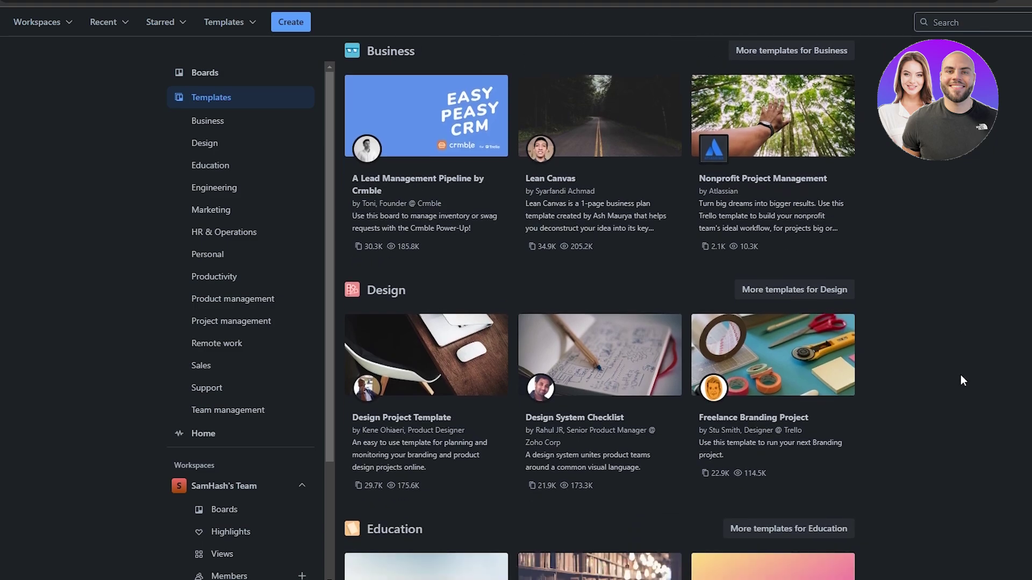
scroll(961, 379, down, 3)
scroll(961, 379, down, 6)
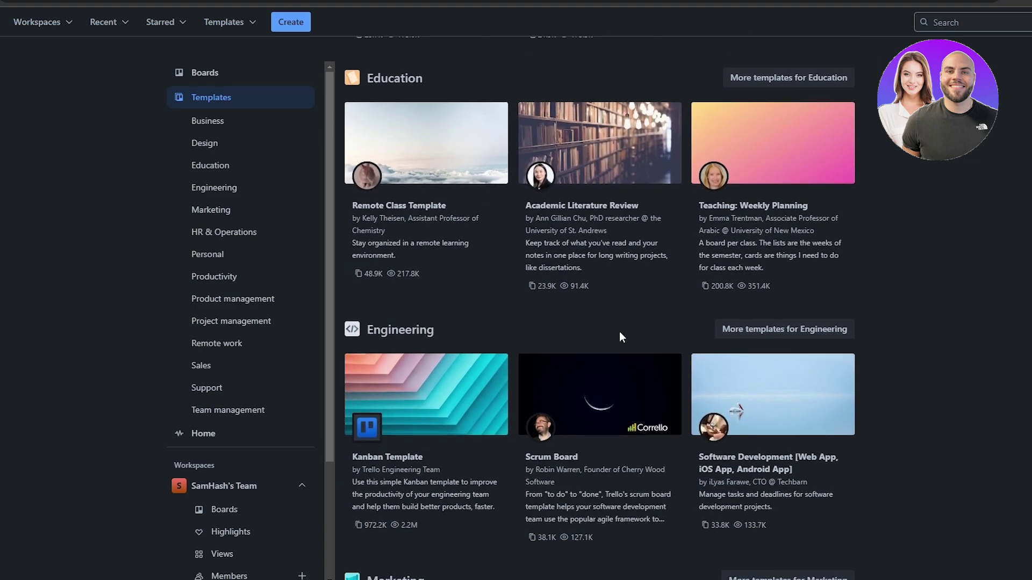
scroll(546, 250, down, 3)
scroll(487, 366, down, 3)
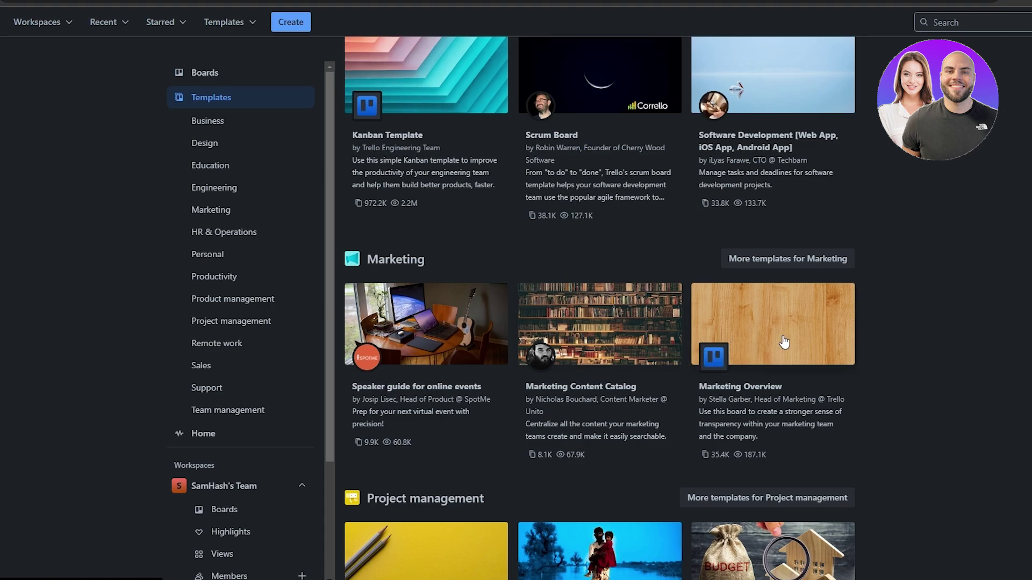
scroll(770, 348, down, 5)
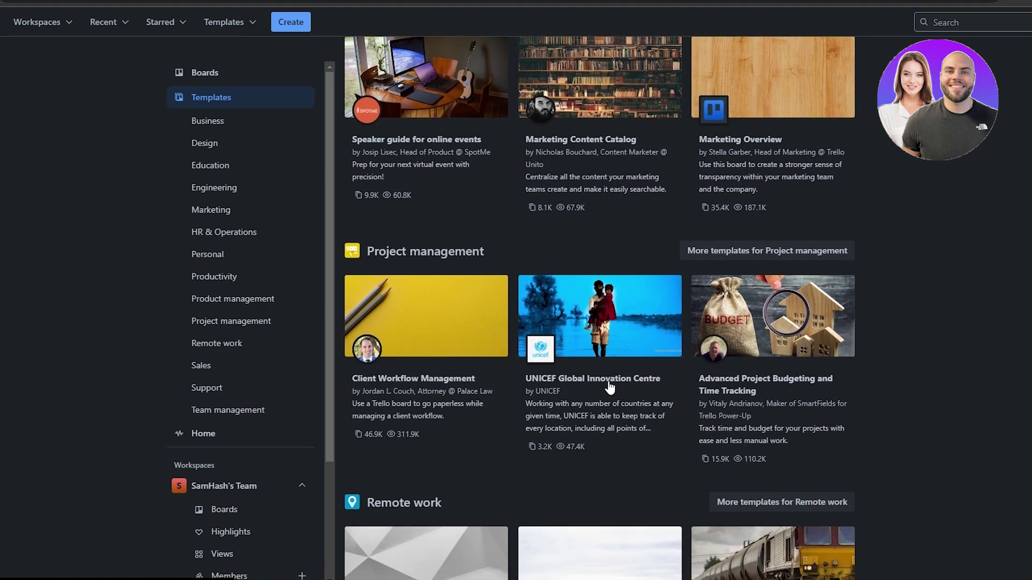
scroll(649, 316, down, 3)
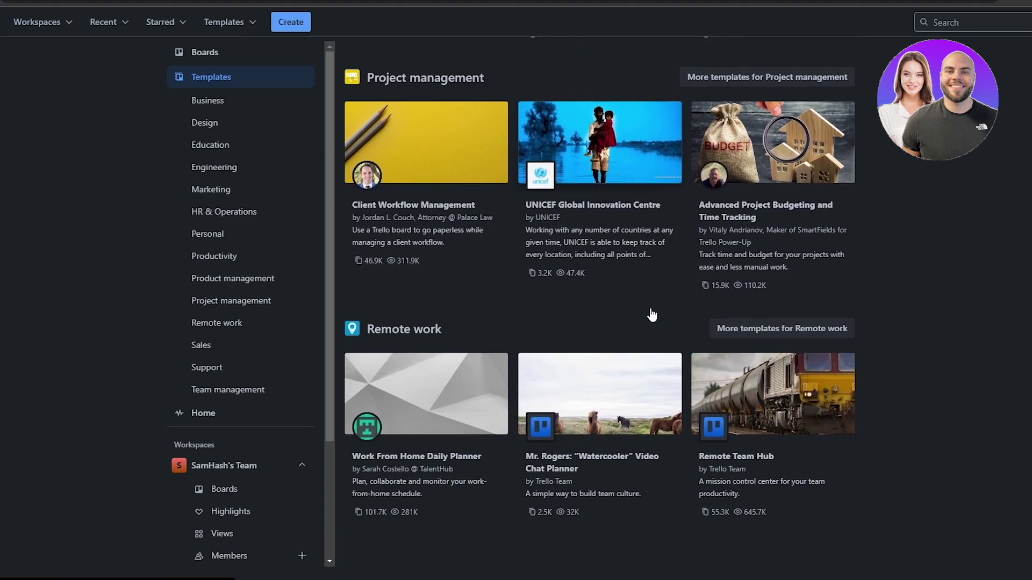
scroll(651, 365, up, 20)
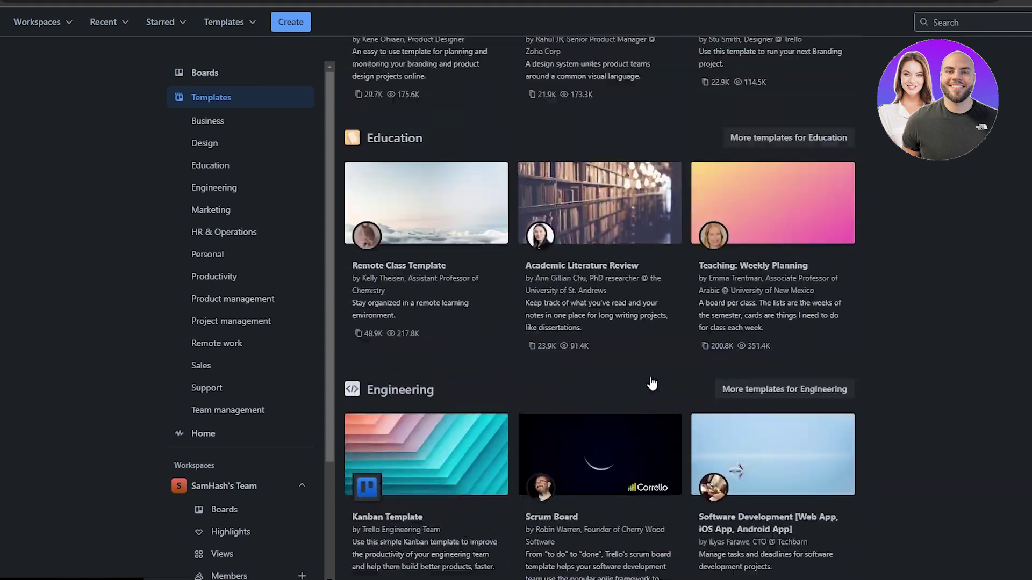
scroll(647, 383, up, 1)
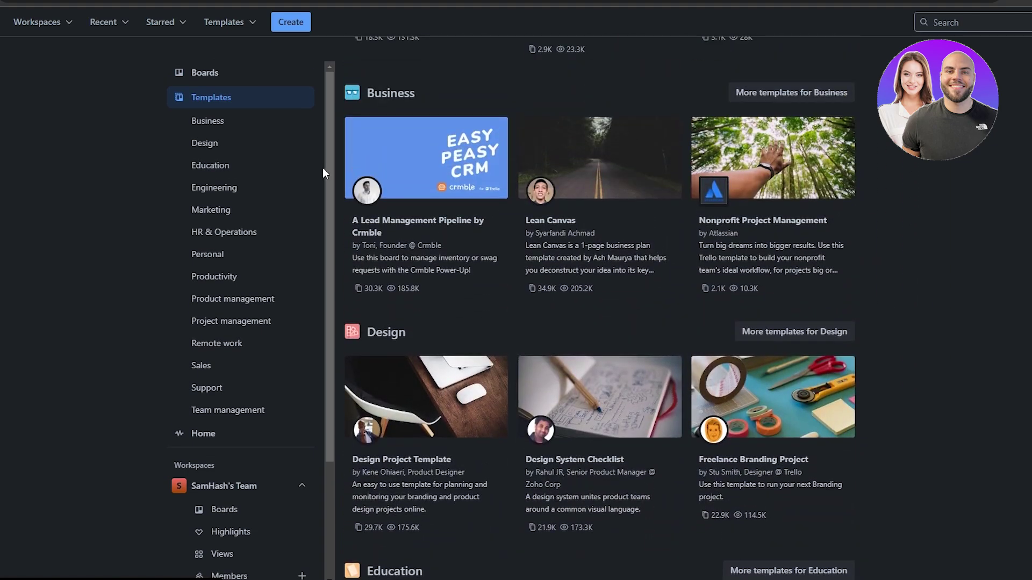
click(456, 171)
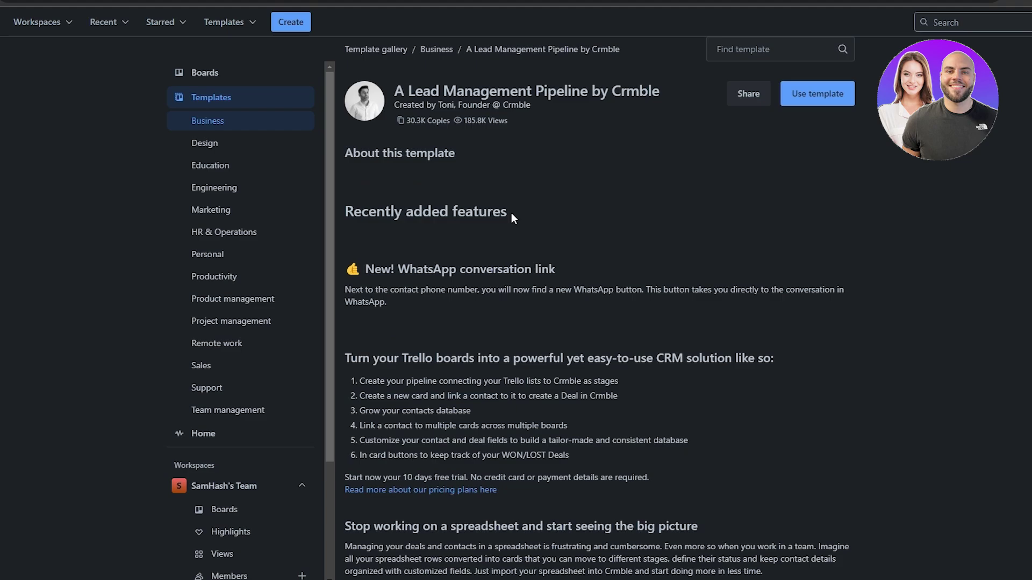
scroll(513, 214, down, 5)
scroll(511, 225, up, 5)
scroll(478, 387, up, 3)
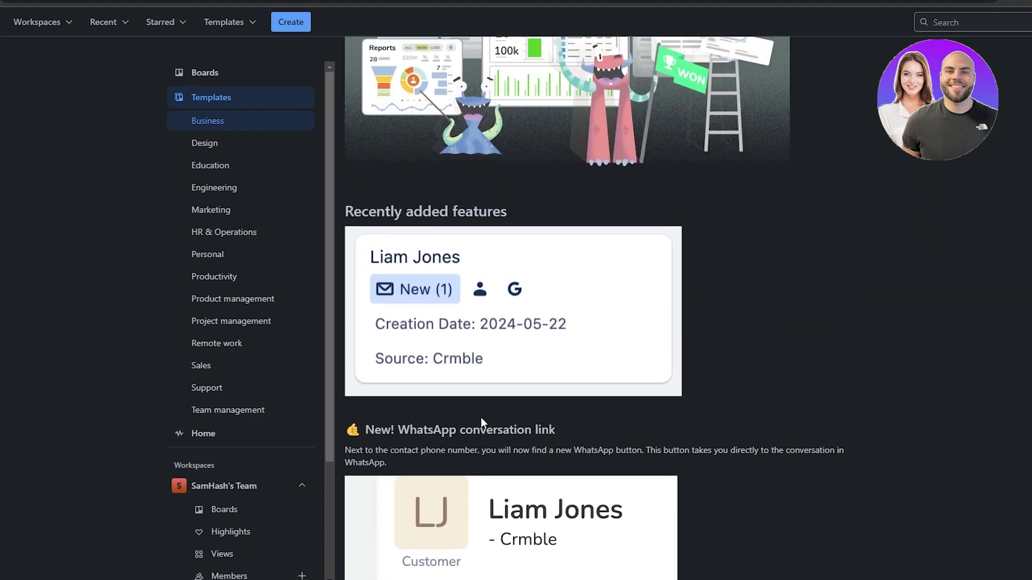
scroll(496, 349, up, 4)
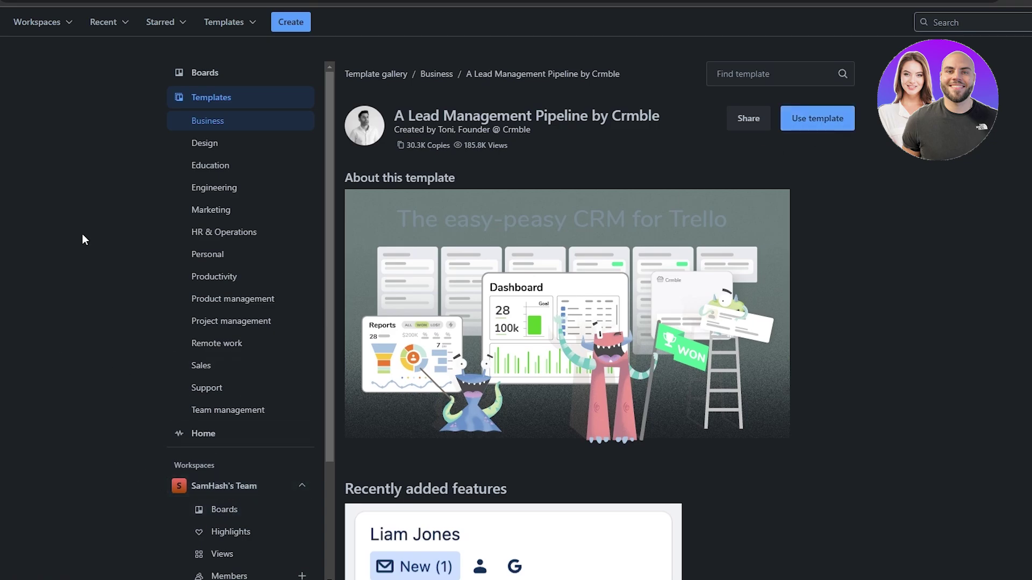
key(alt+Left)
key(alt+Left)
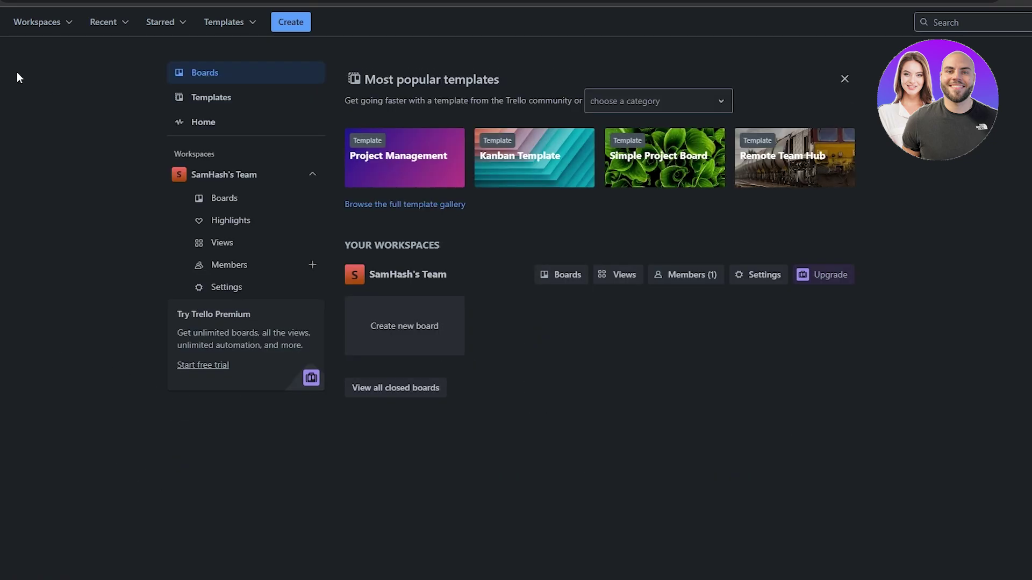
Step: Create the 'Youtube Channel' board with default Workspace visibility
click(407, 339)
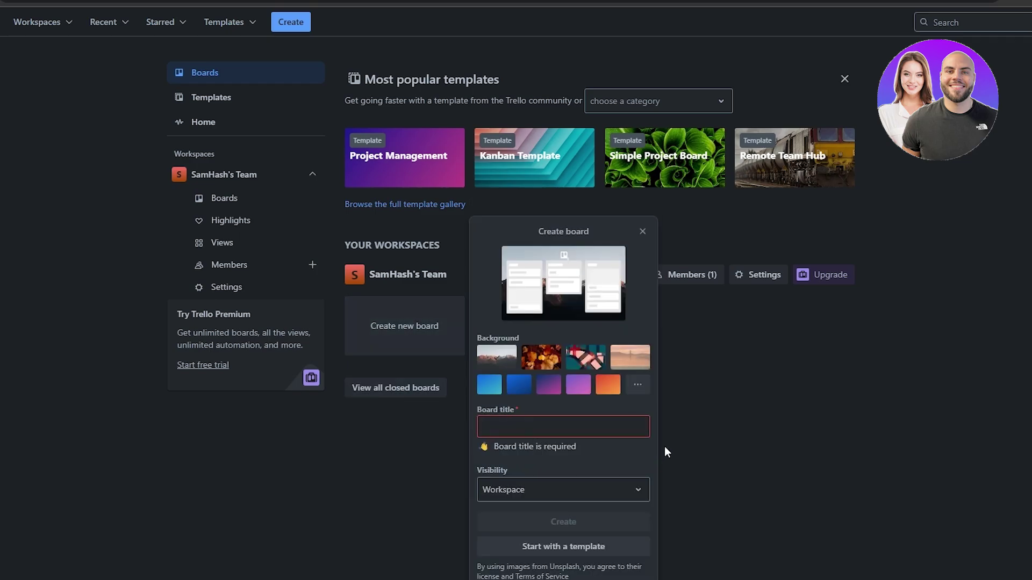
text(Youtube Channel)
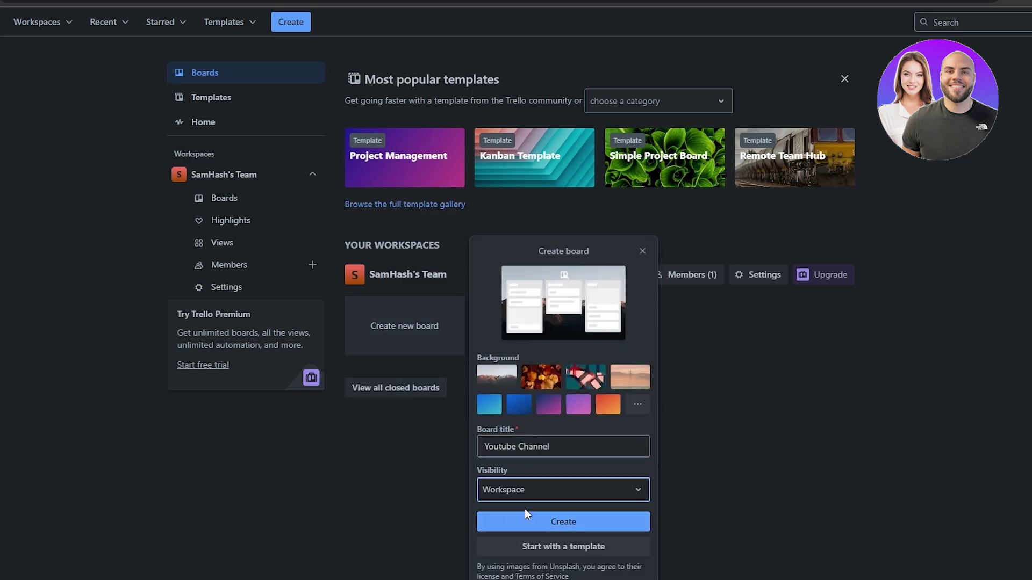
click(545, 520)
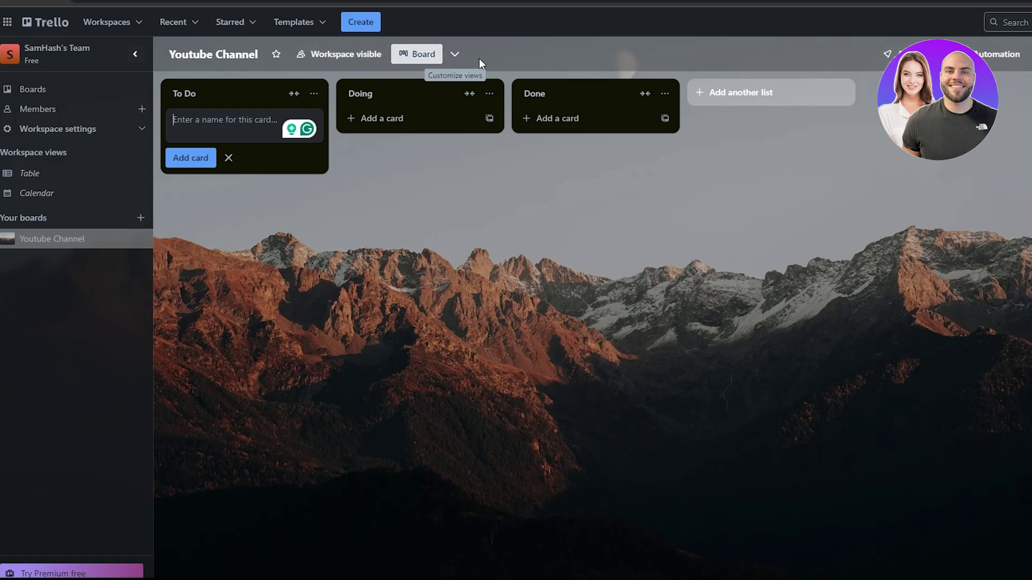
click(453, 56)
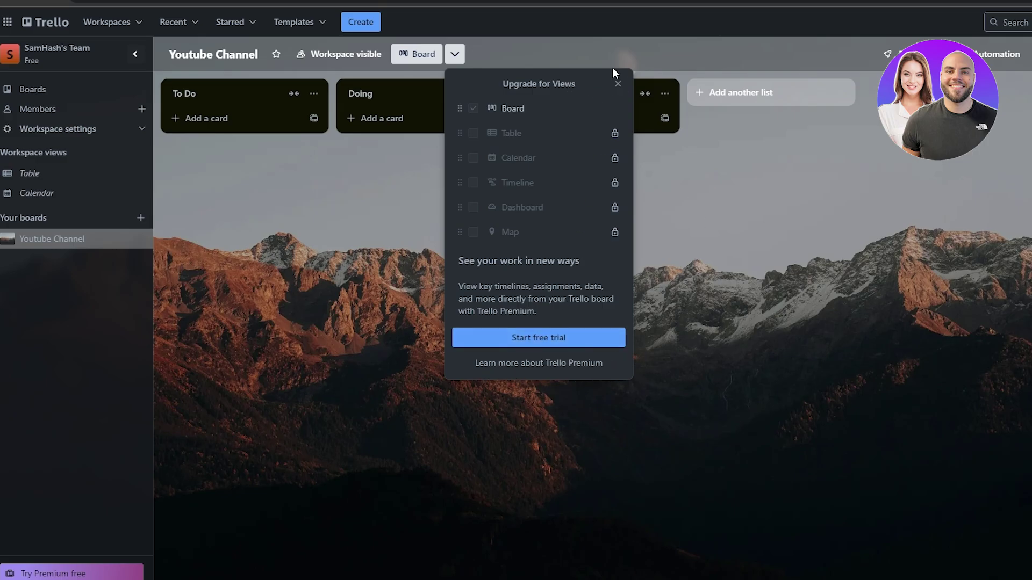
click(617, 85)
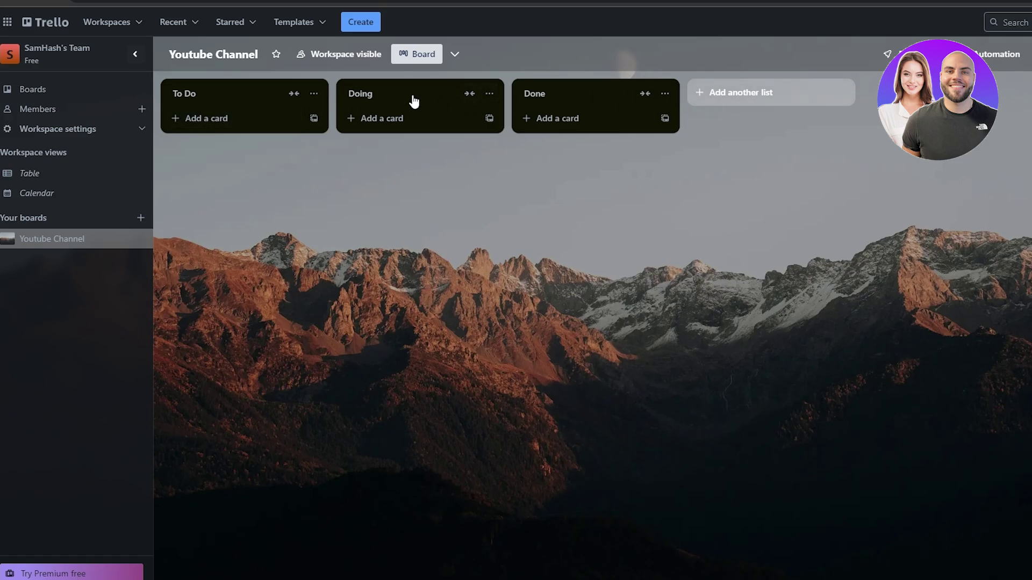
click(310, 98)
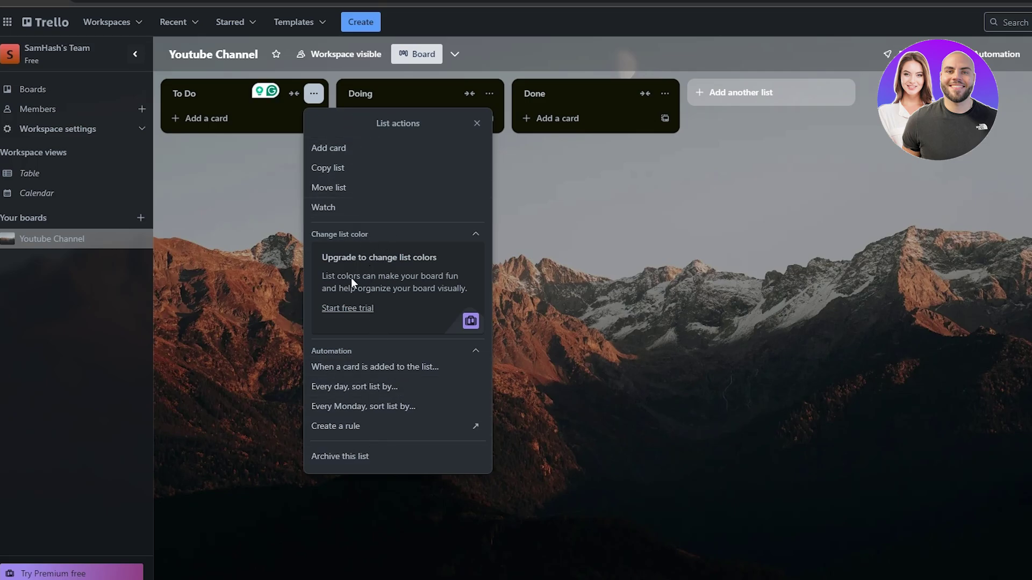
click(210, 95)
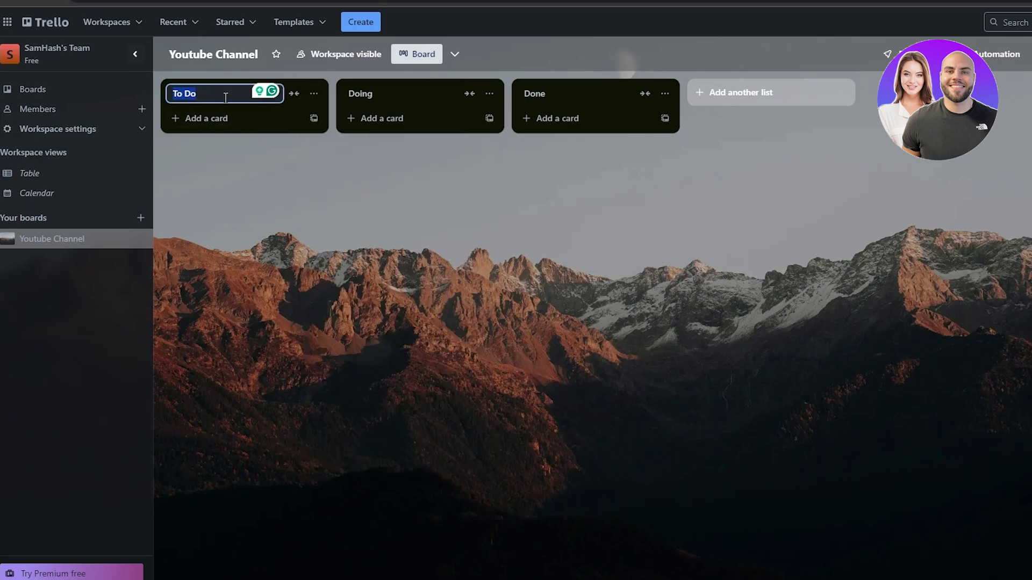
click(180, 104)
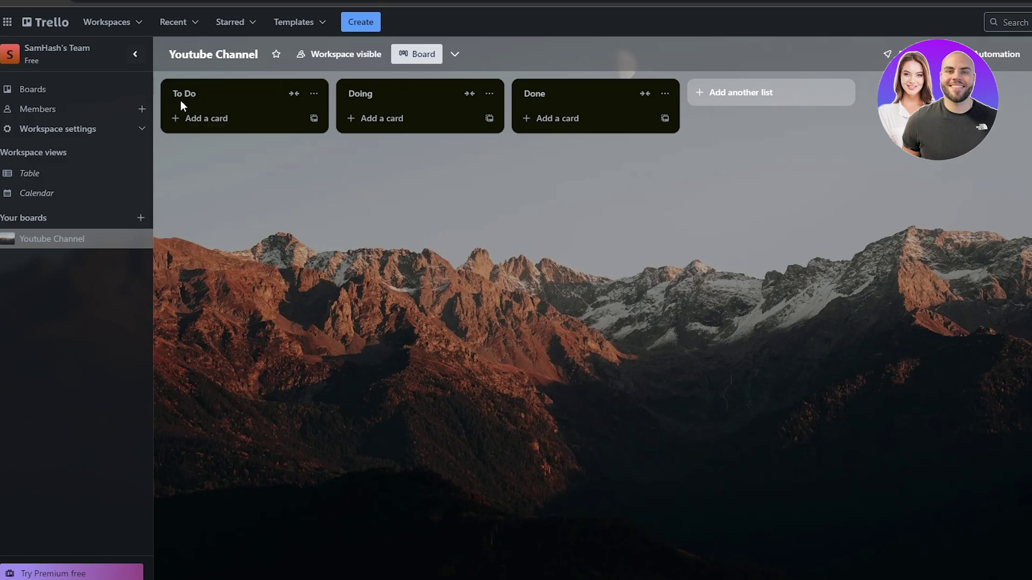
Step: Add a card named 'Task #1' to the To Do list
click(225, 121)
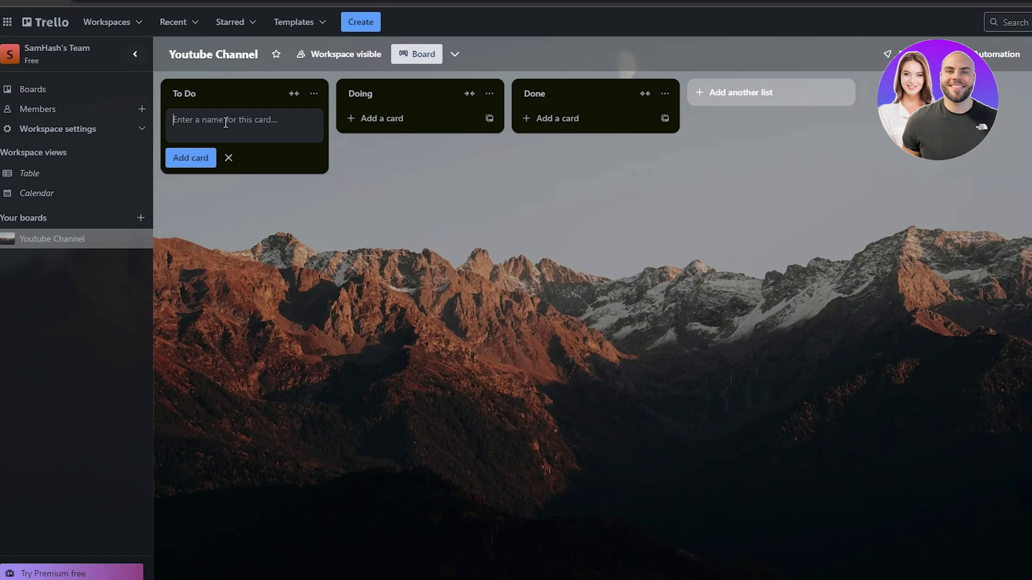
text(Task #1)
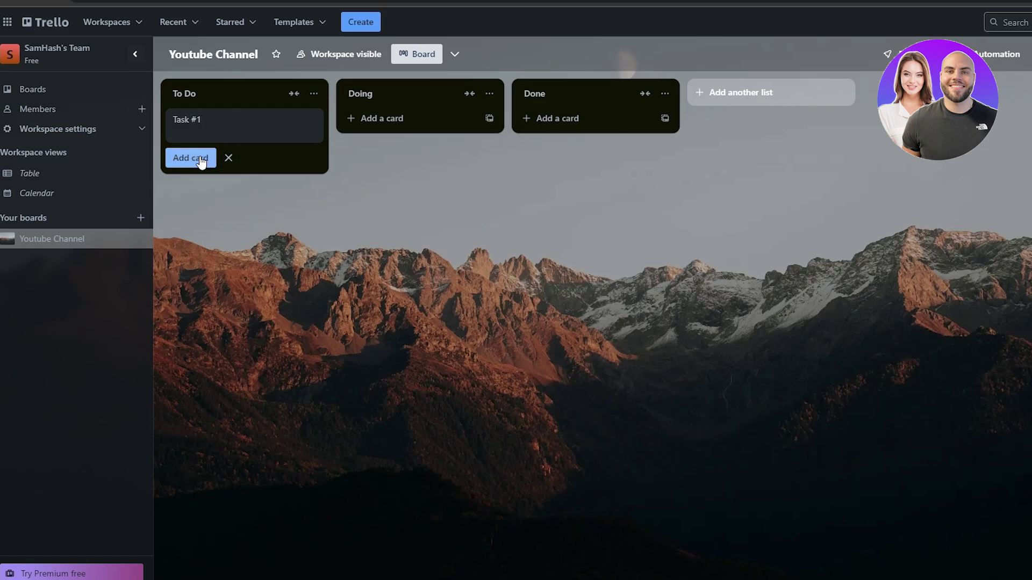
click(201, 159)
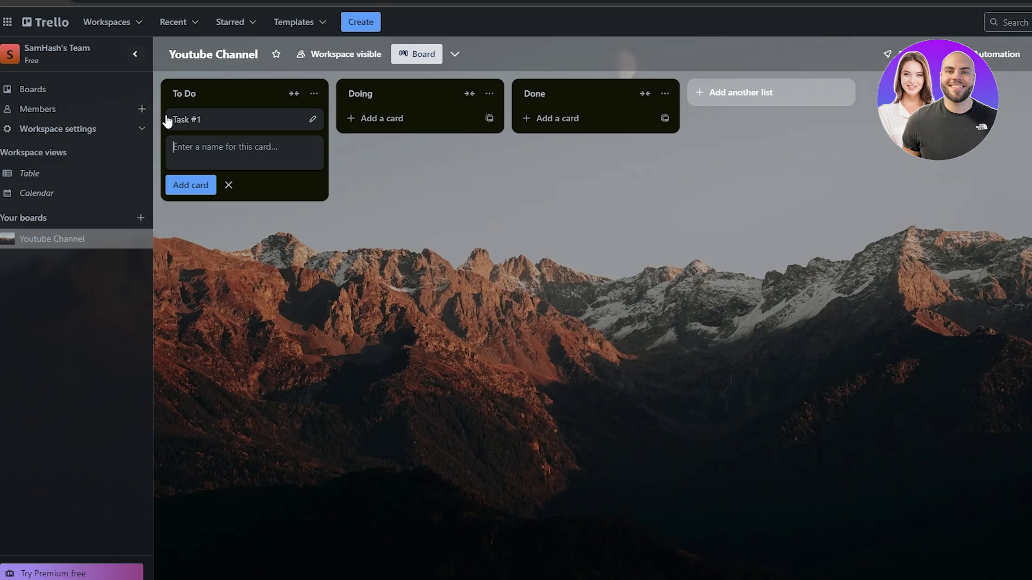
Step: In Task #1's details, join then leave the card, and view the board members list
click(223, 119)
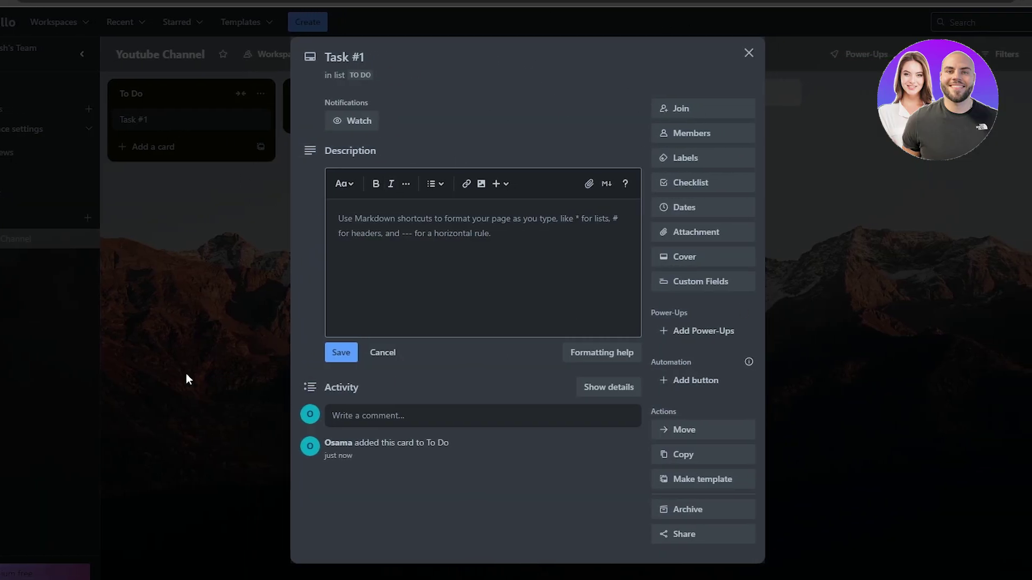
click(395, 226)
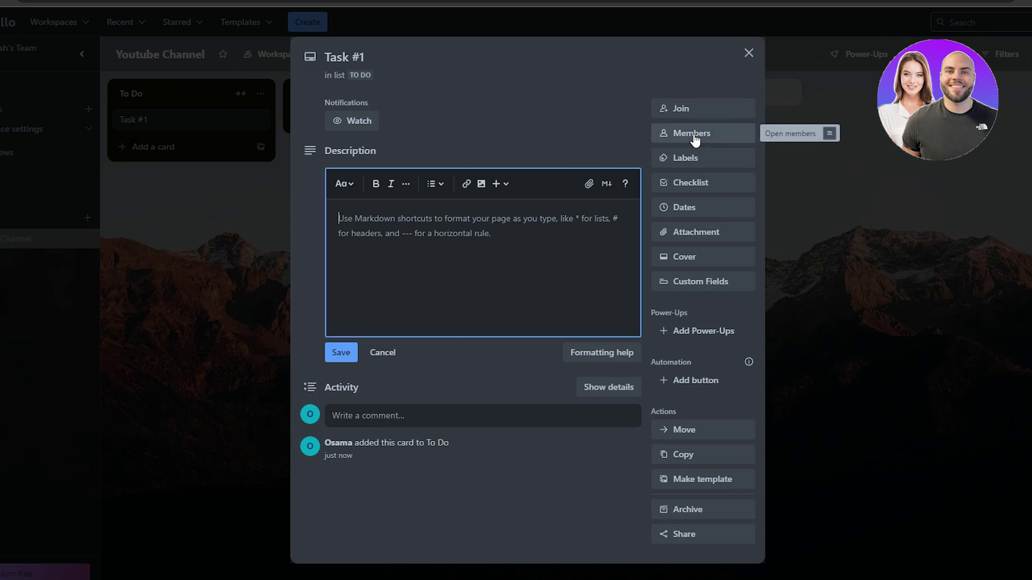
click(669, 116)
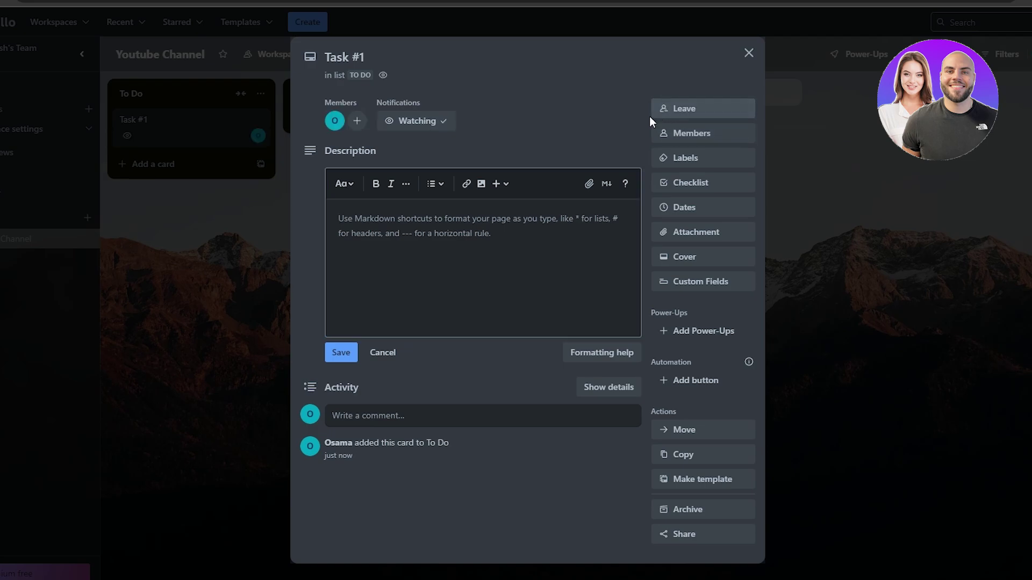
click(695, 109)
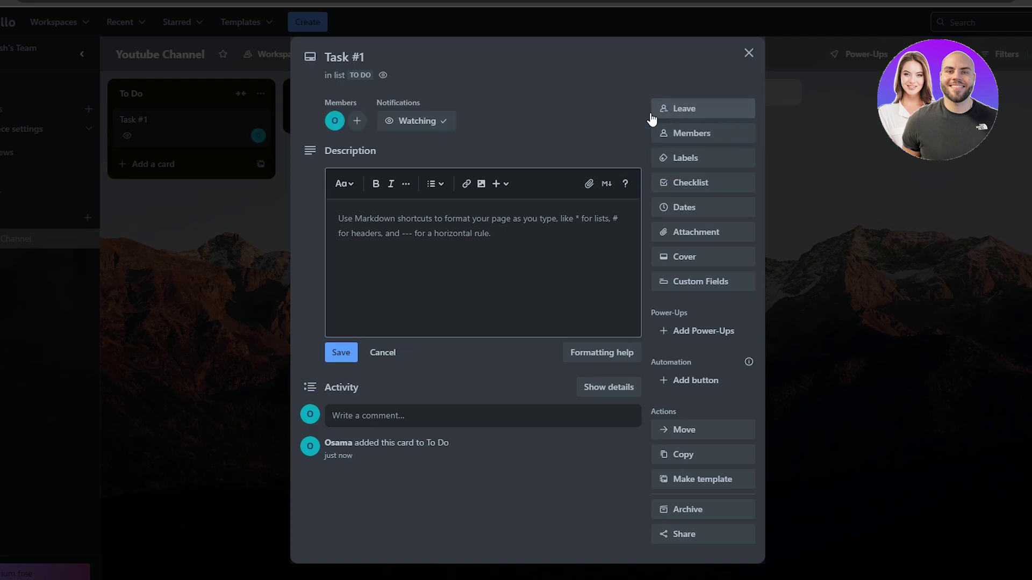
click(695, 135)
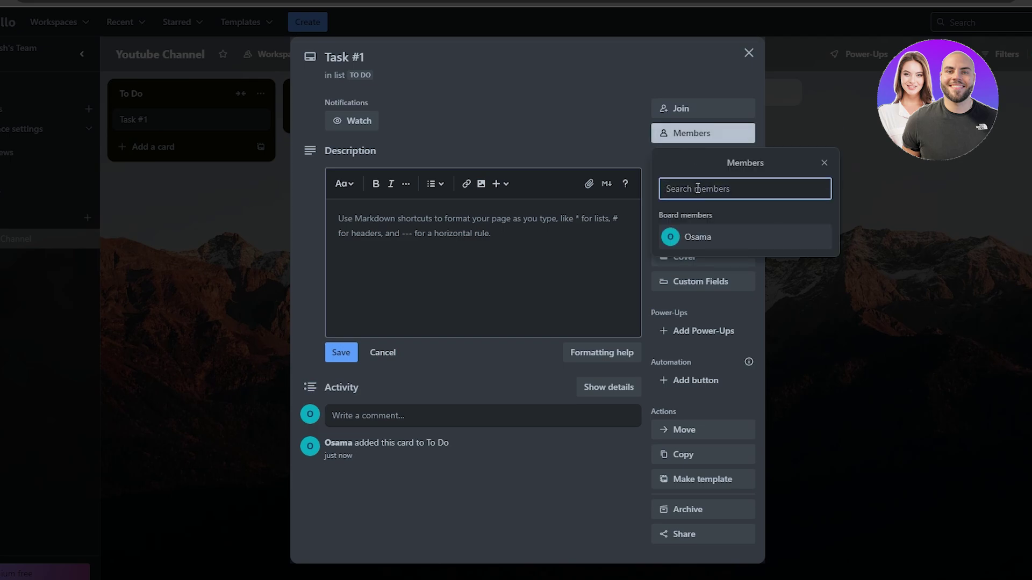
click(619, 127)
Step: Title the colour labels Completed, Medium, Urgent, Cancelled, In Progress and Low
click(680, 159)
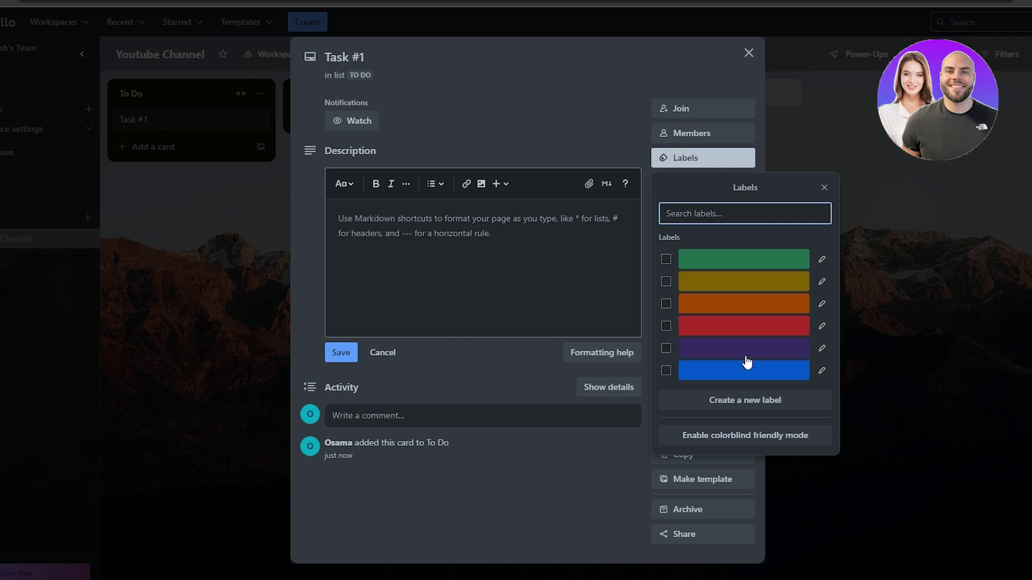
click(749, 260)
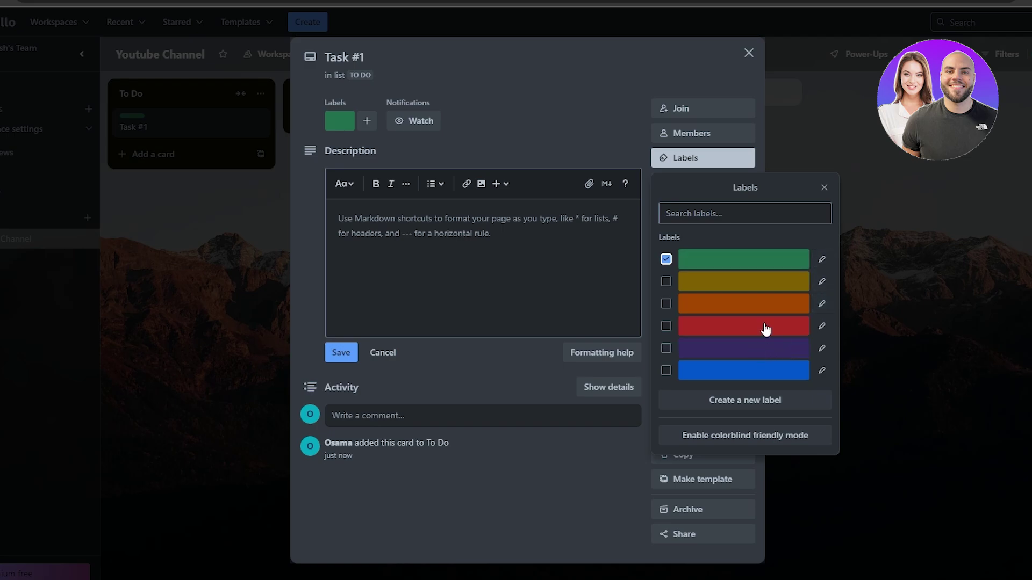
click(822, 261)
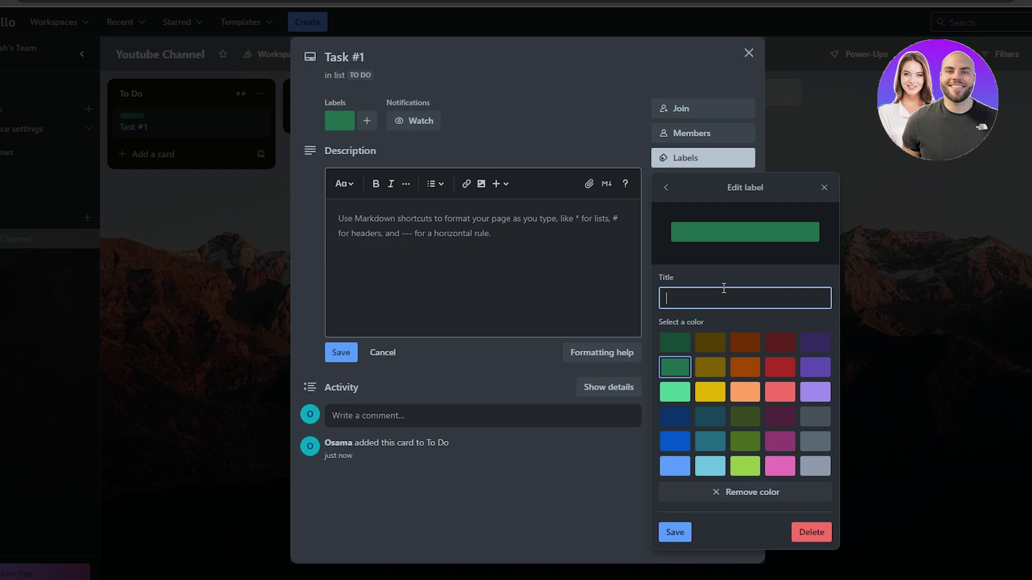
click(666, 187)
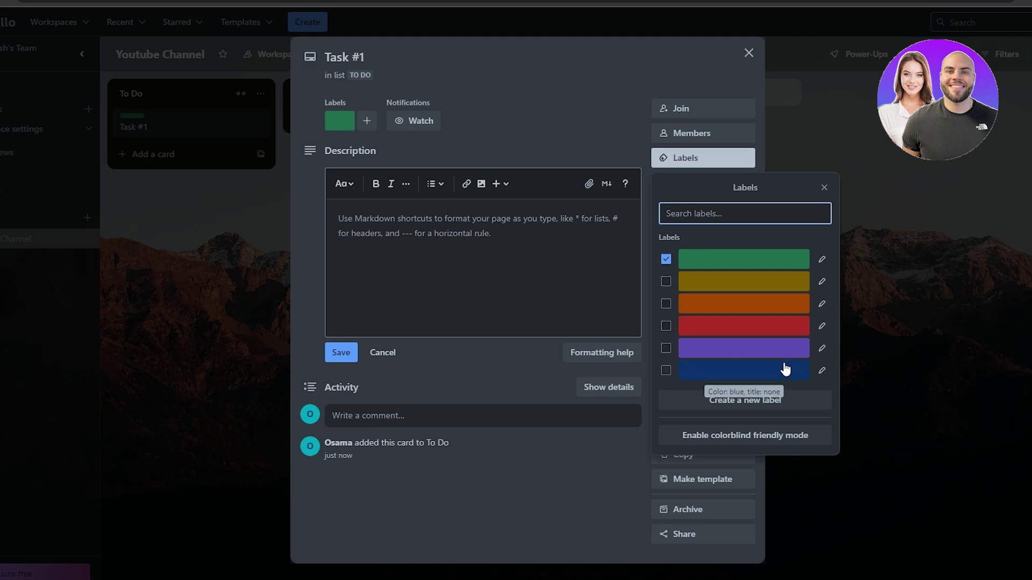
click(821, 259)
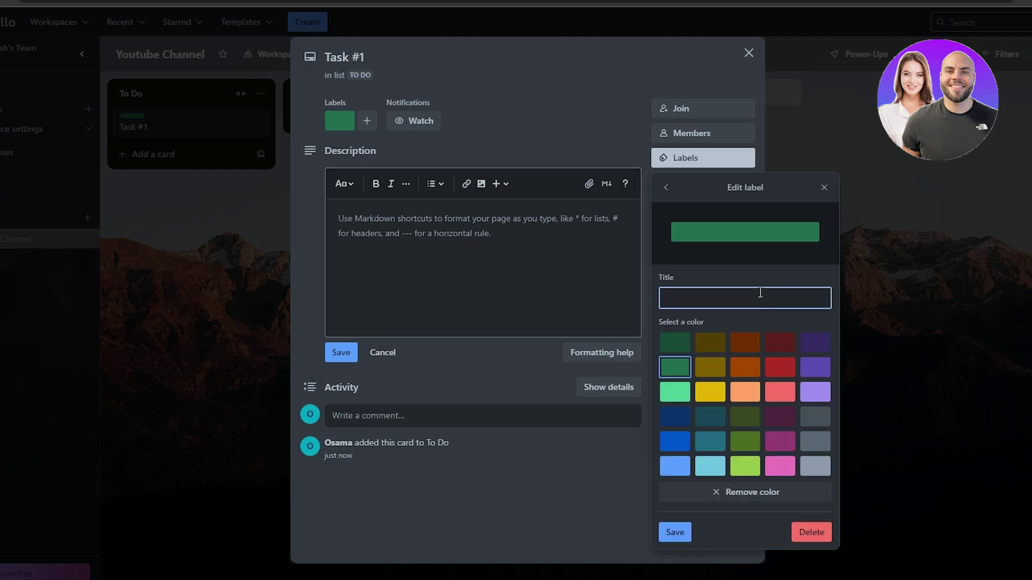
click(811, 532)
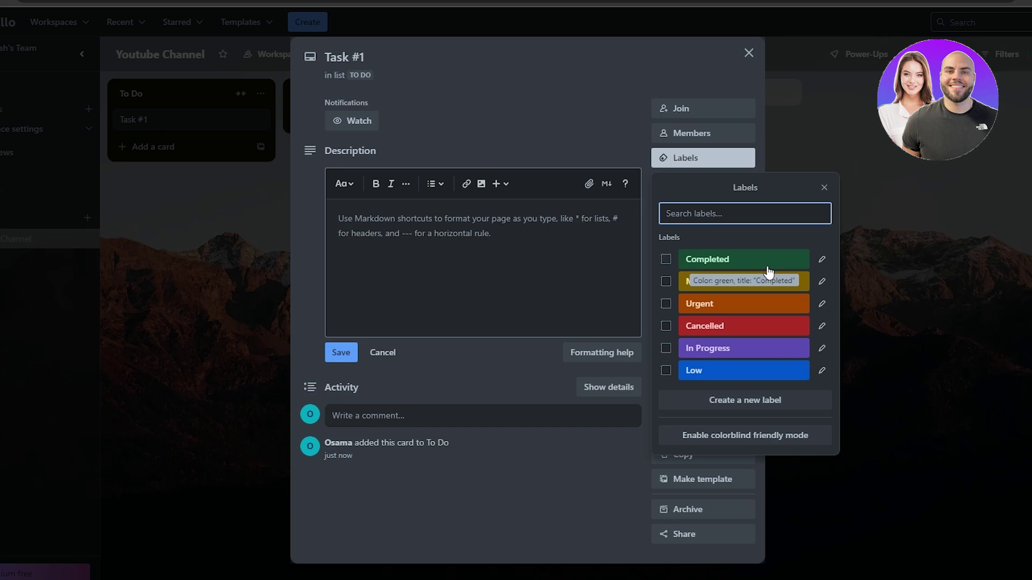
click(634, 205)
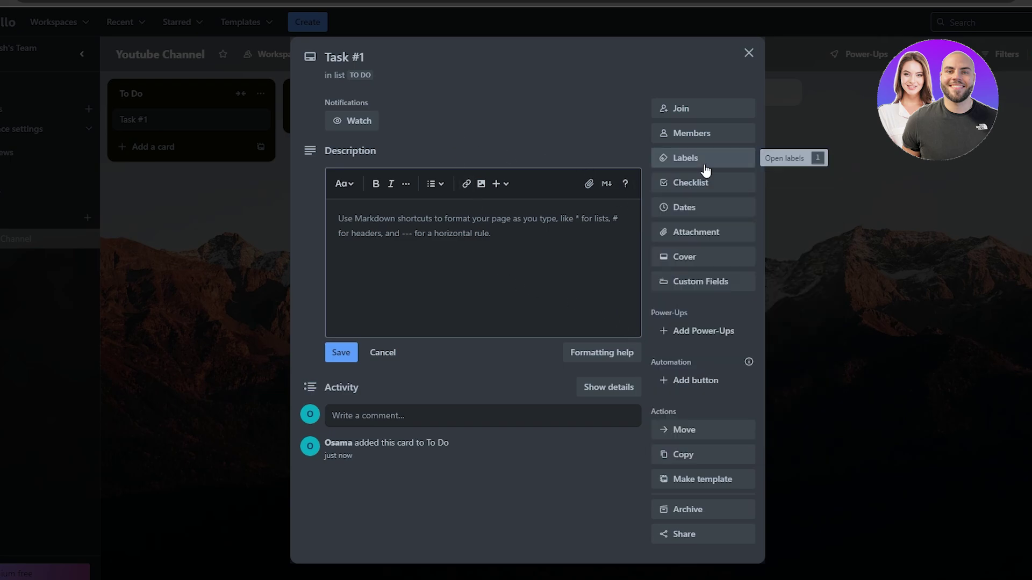
Step: Tag Task #1 with the blue Low label and close the card
click(703, 159)
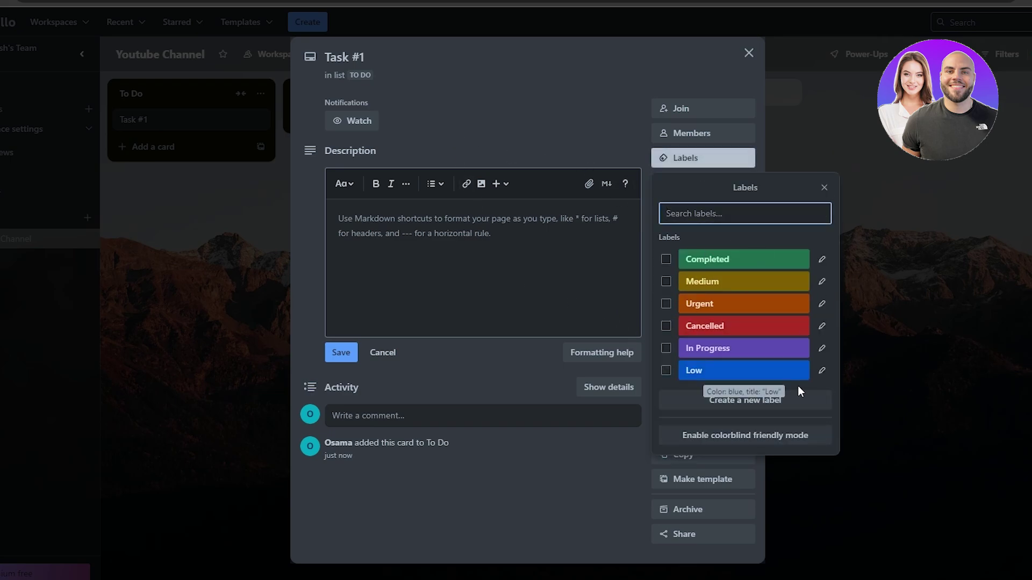
click(699, 370)
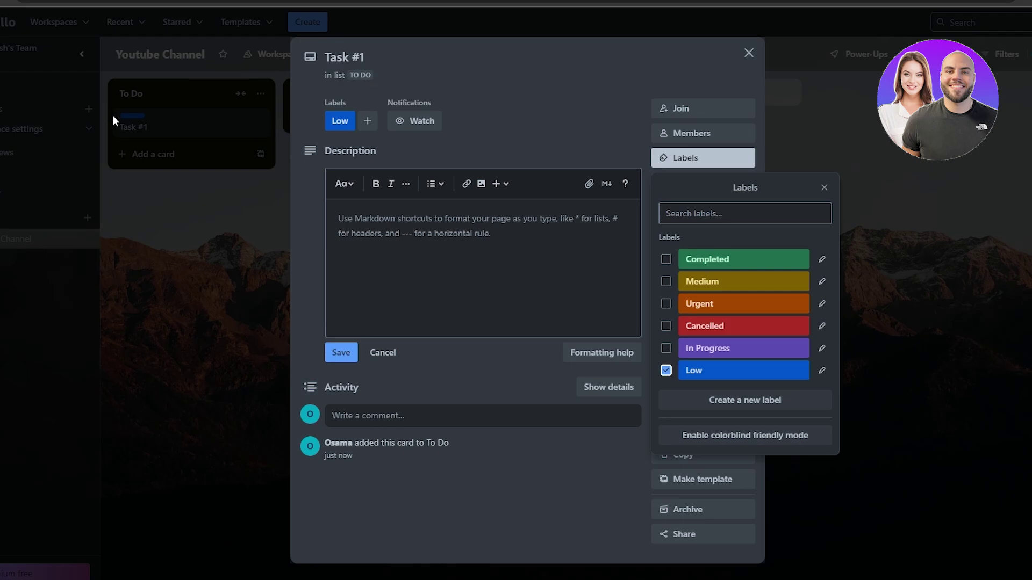
click(143, 121)
click(143, 121)
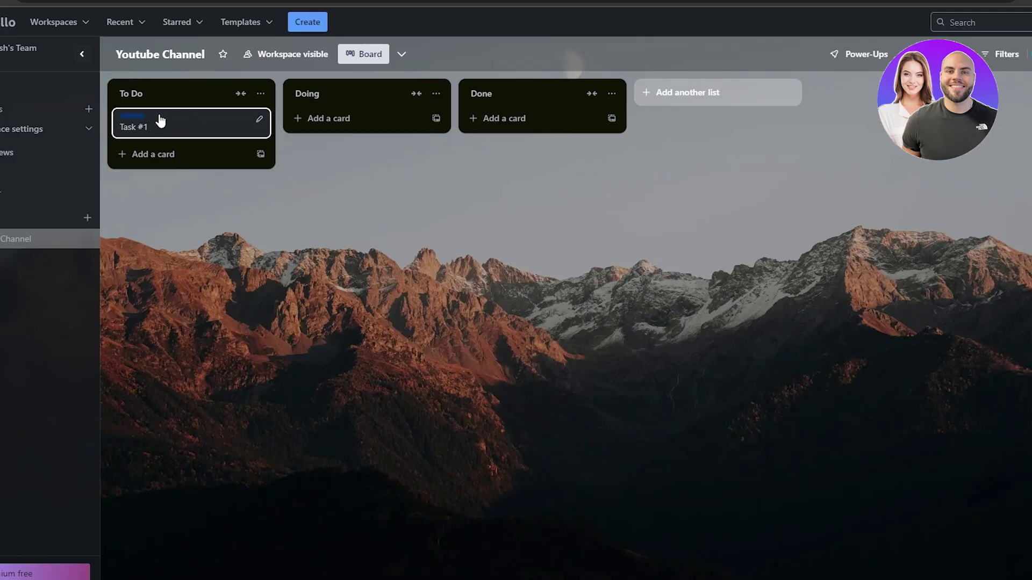
Step: Check Task #1's Checklist and Dates popups without saving, then start renaming the Doing list
click(182, 116)
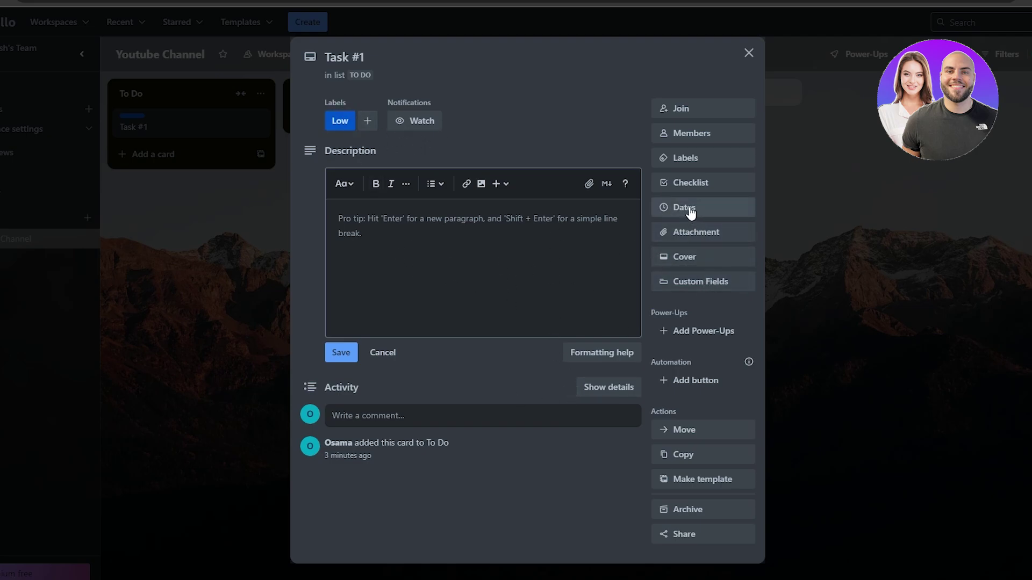
click(684, 192)
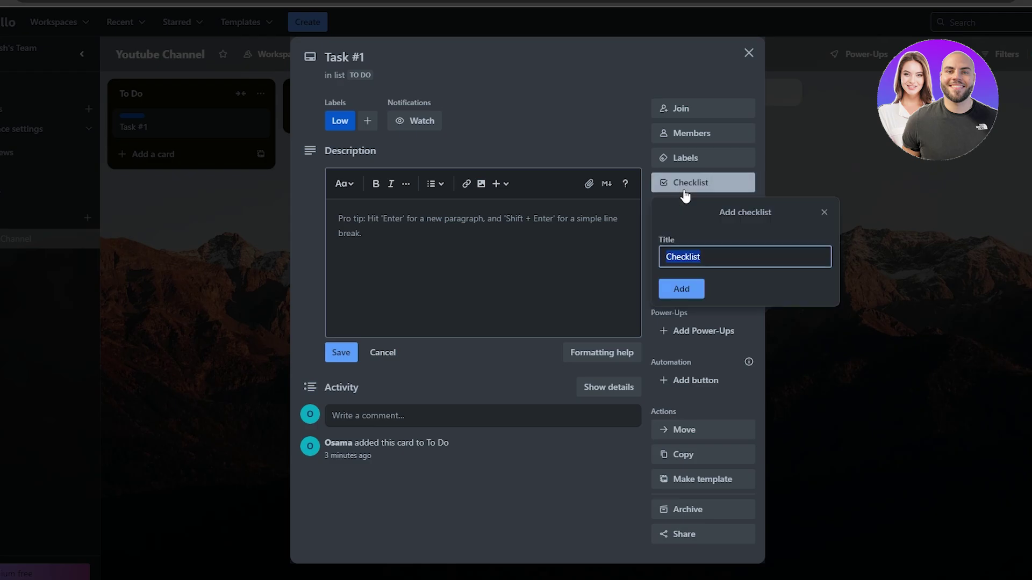
click(824, 213)
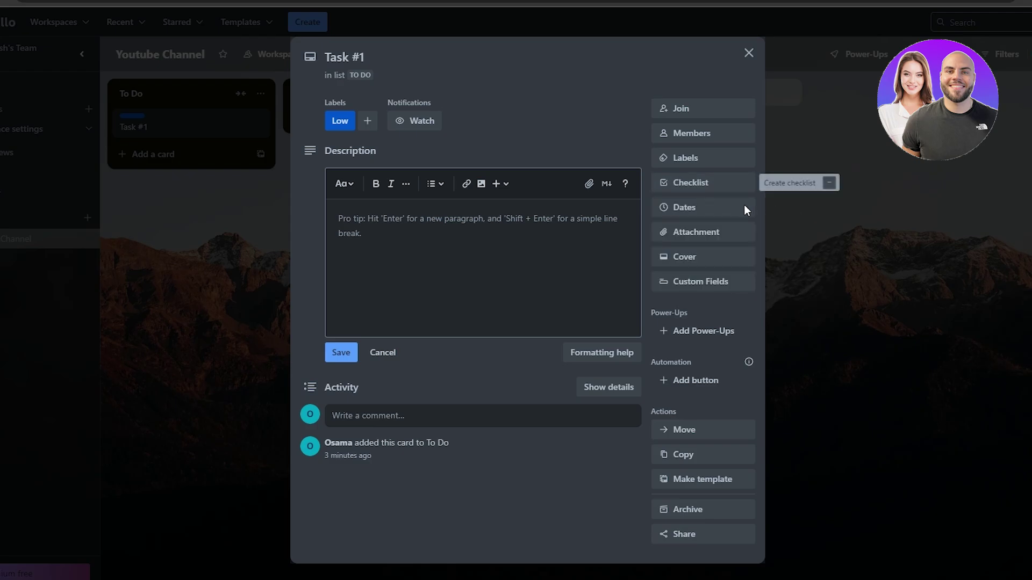
click(704, 211)
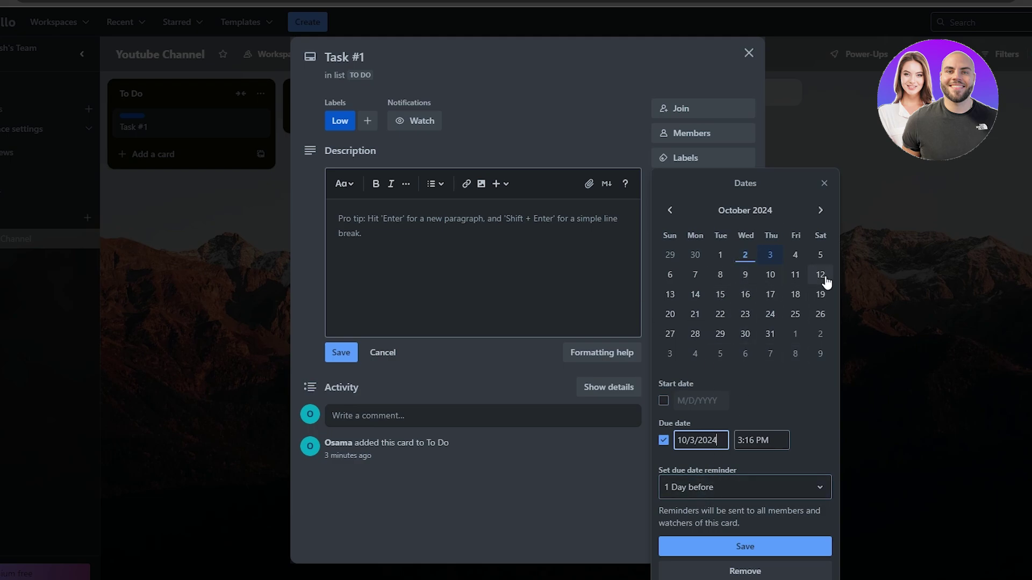
click(831, 189)
click(829, 185)
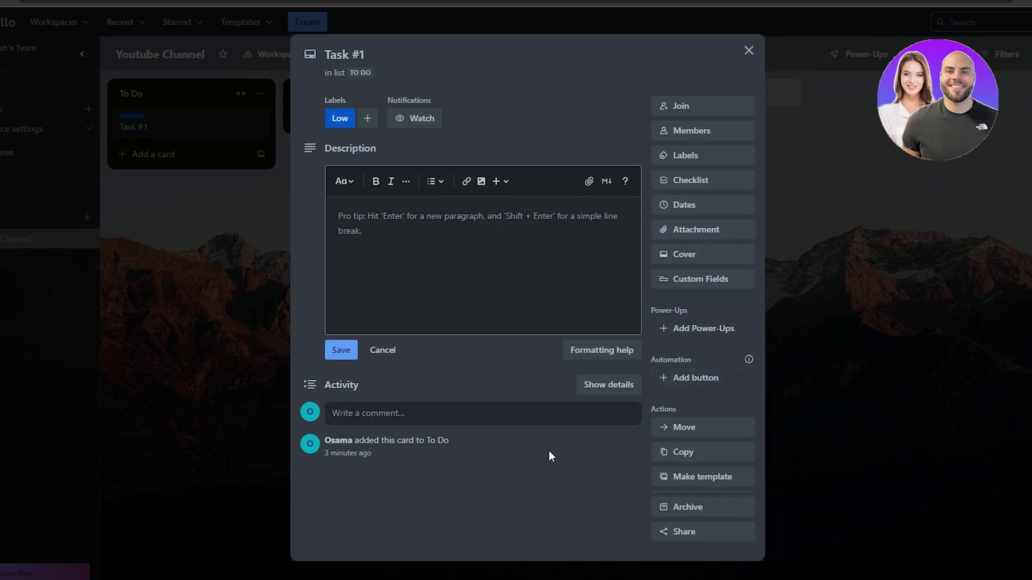
click(754, 50)
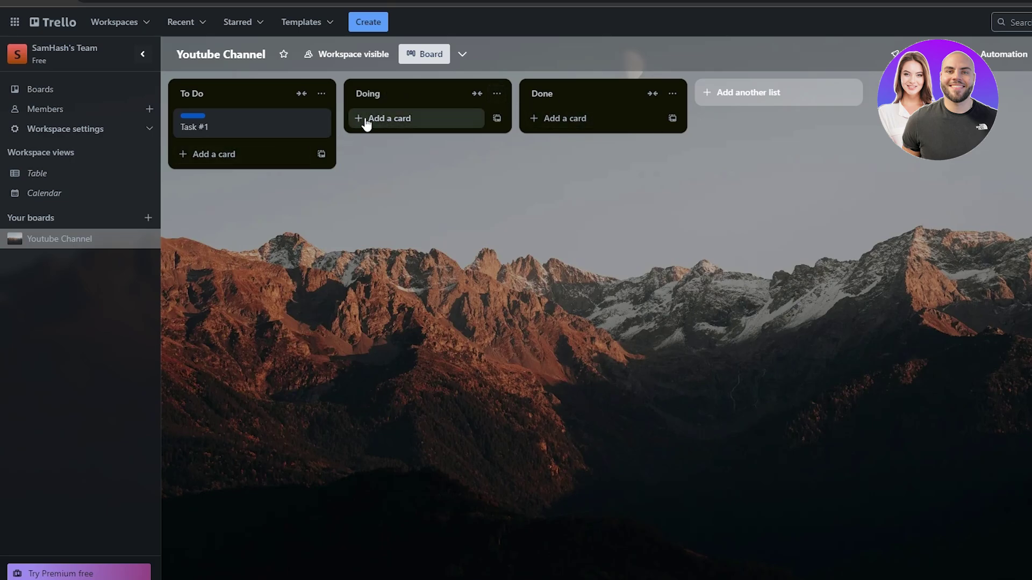
click(374, 92)
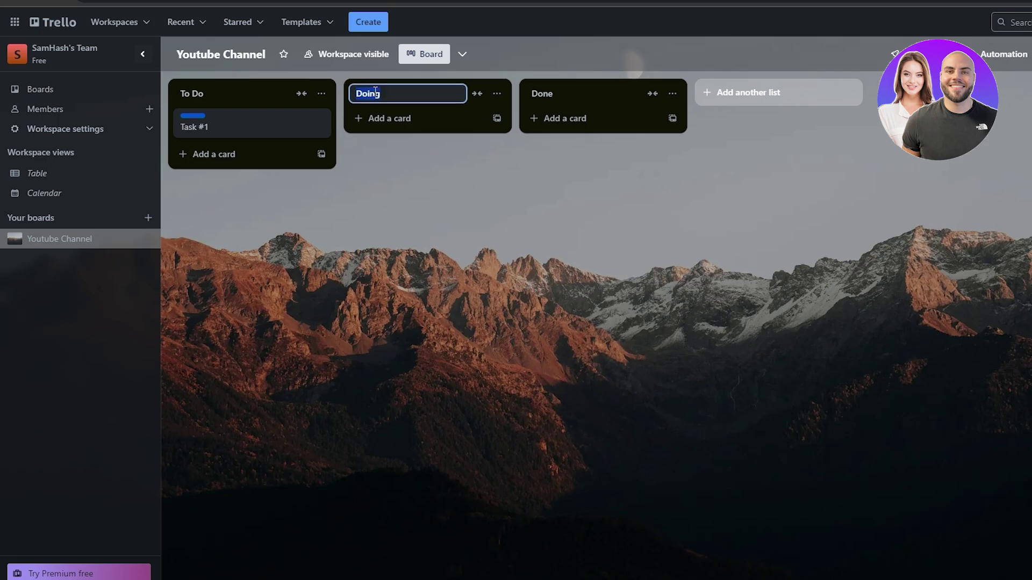
Step: Retitle the Doing list 'In Progress' and the Done list 'Completed', then check the list actions menu
text(In Progress)
click(552, 93)
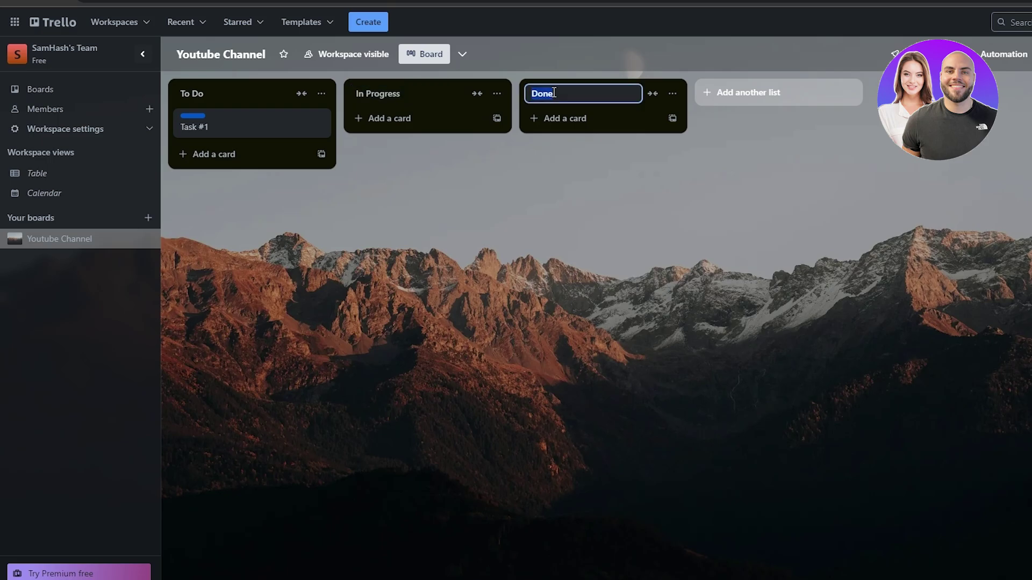
text(Completed)
click(593, 175)
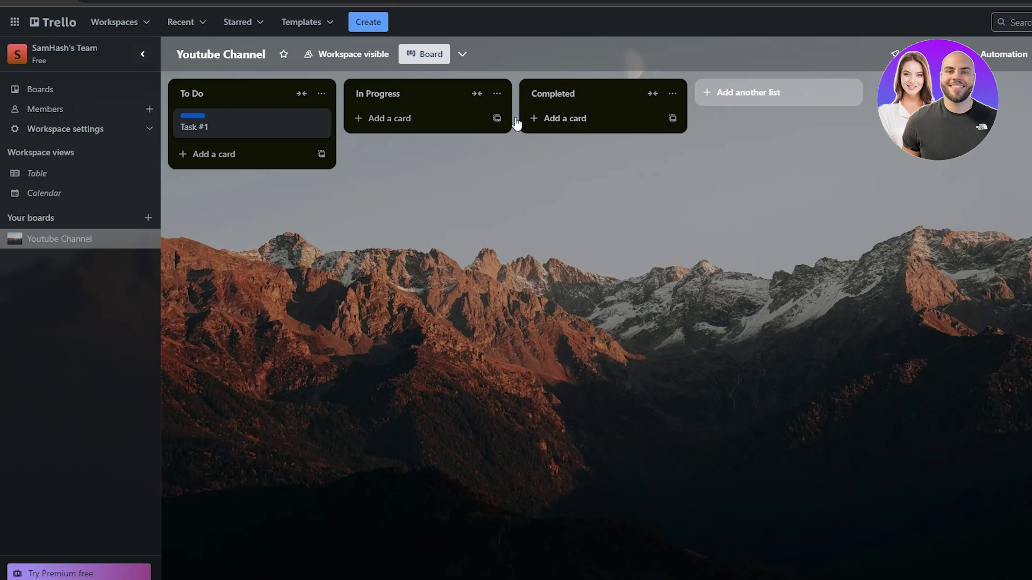
click(496, 93)
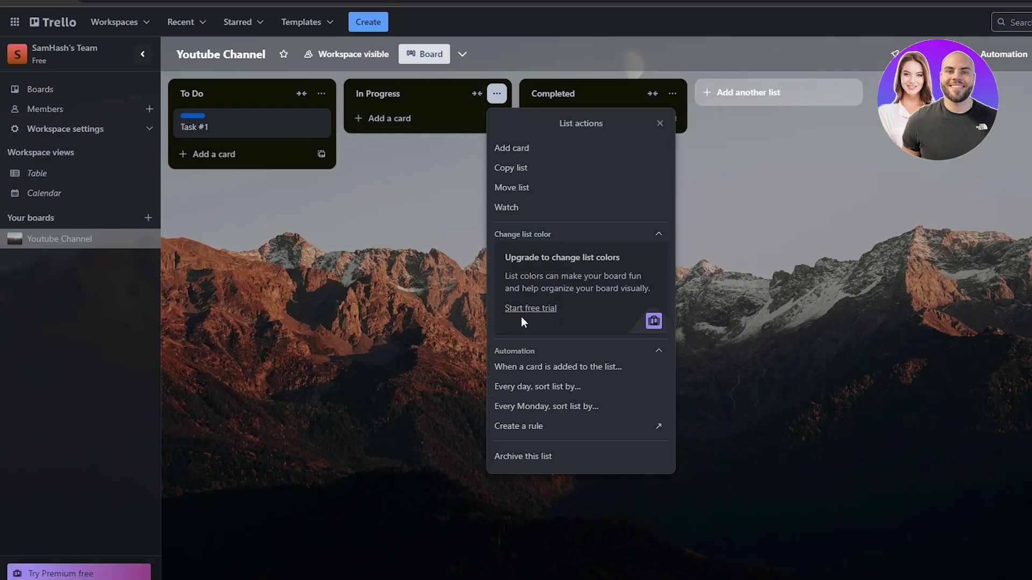
click(777, 308)
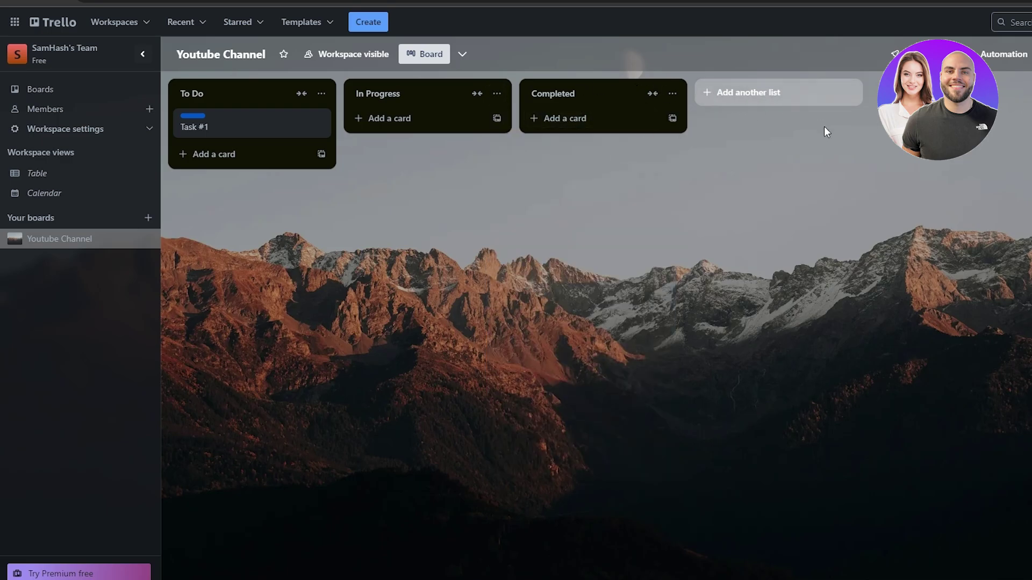
Step: Create a new list named 'Uploaded' at the end of the board, after Completed
click(734, 98)
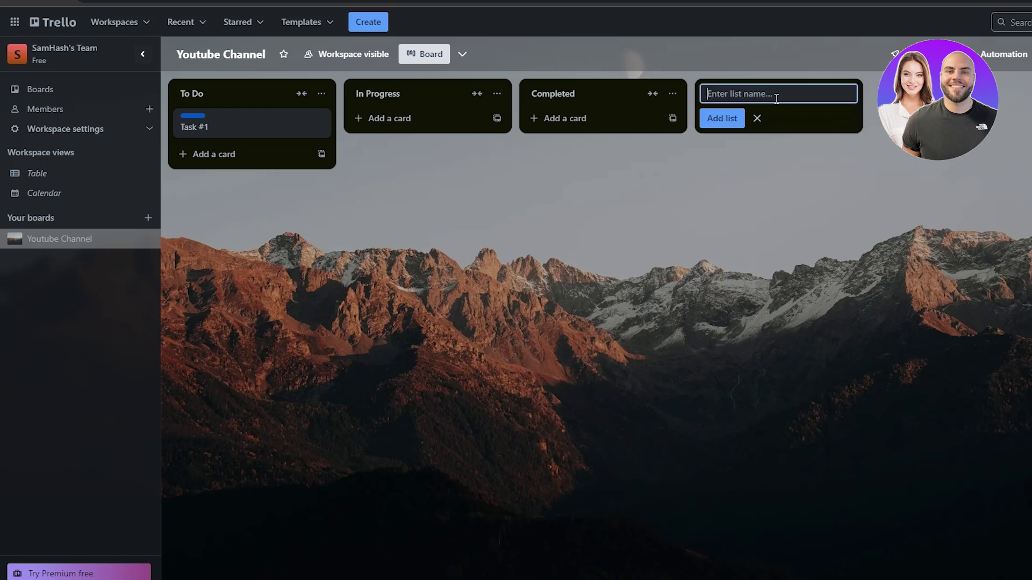
text(Uploaded)
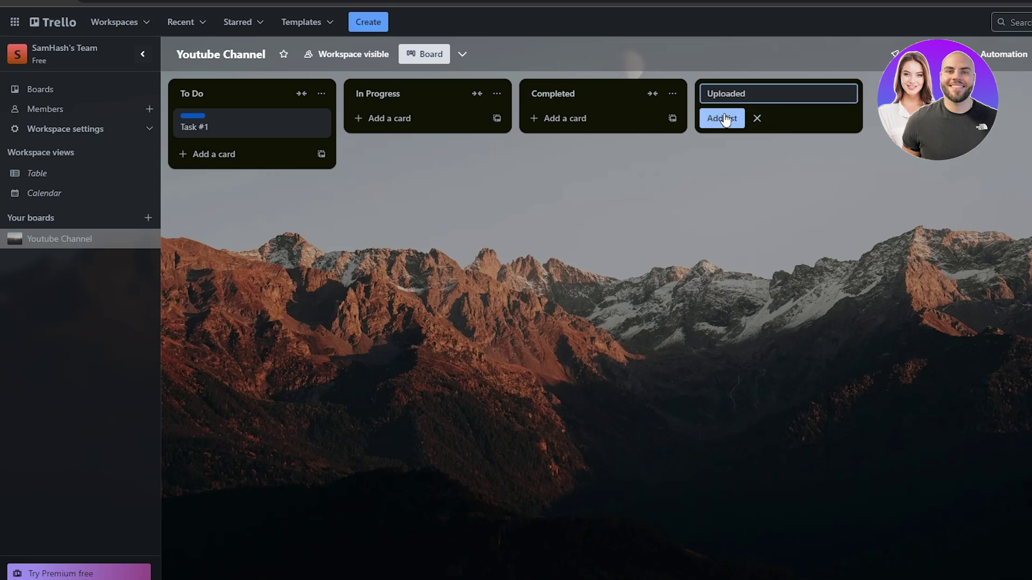
click(722, 119)
click(901, 170)
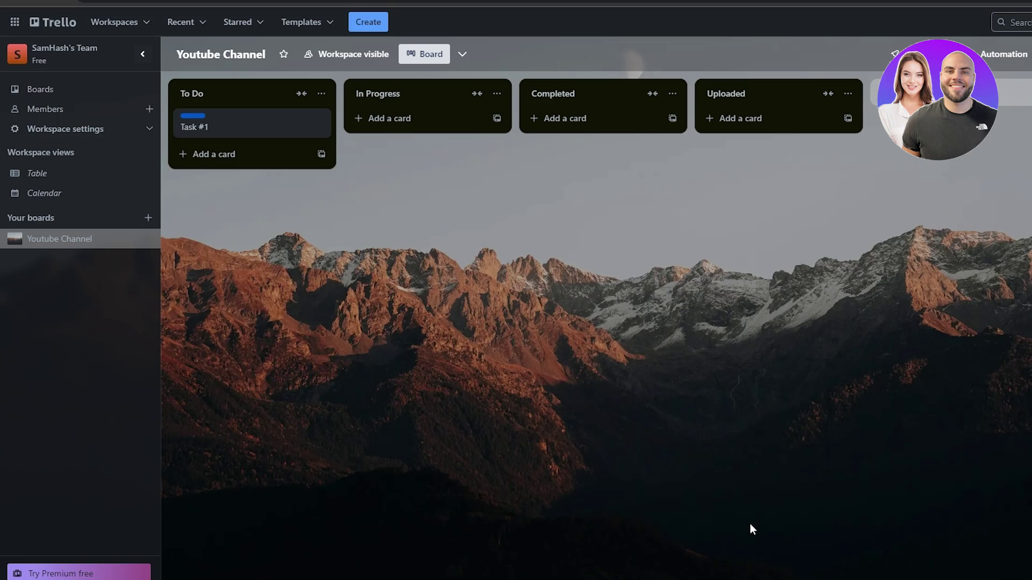
Step: Open the board's Automation panel and browse the Scheduled, Due date, Card button and Board button pages
click(1003, 62)
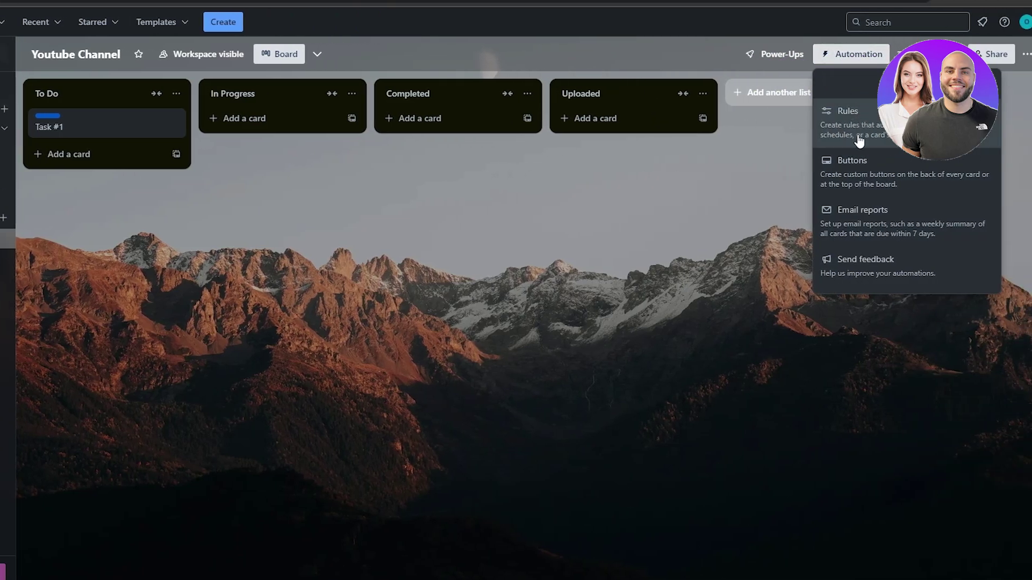
click(872, 137)
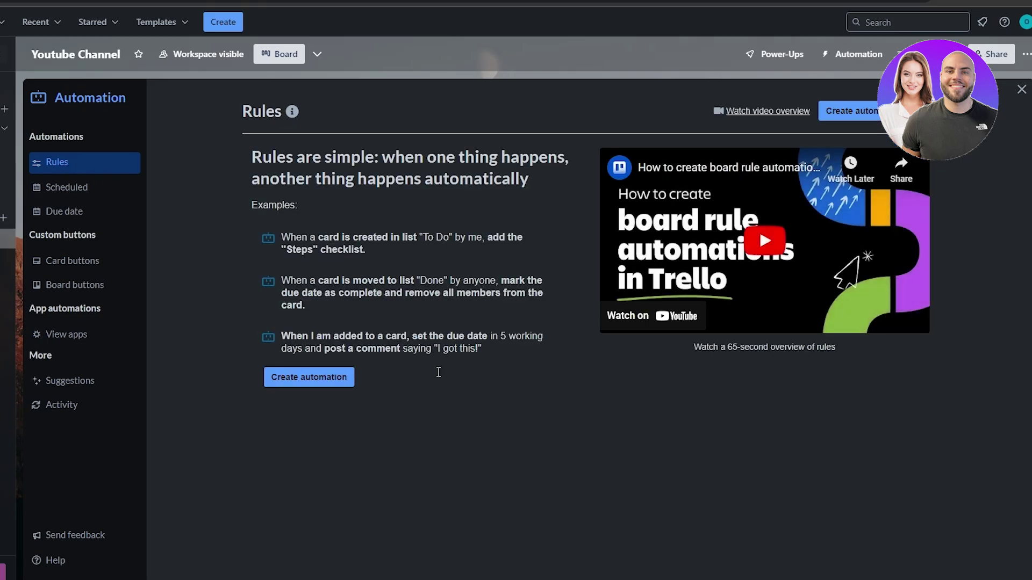
click(93, 195)
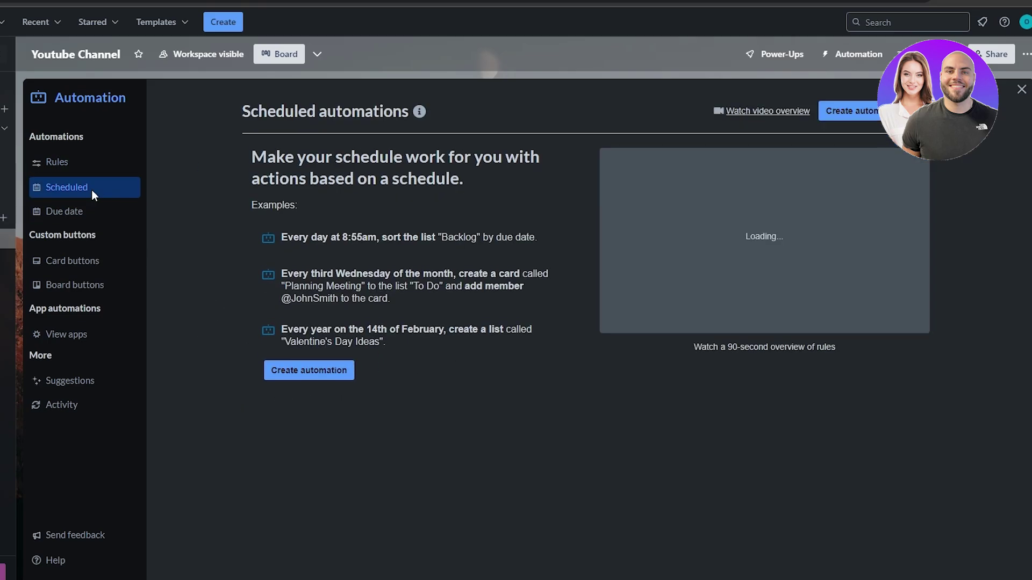
click(78, 215)
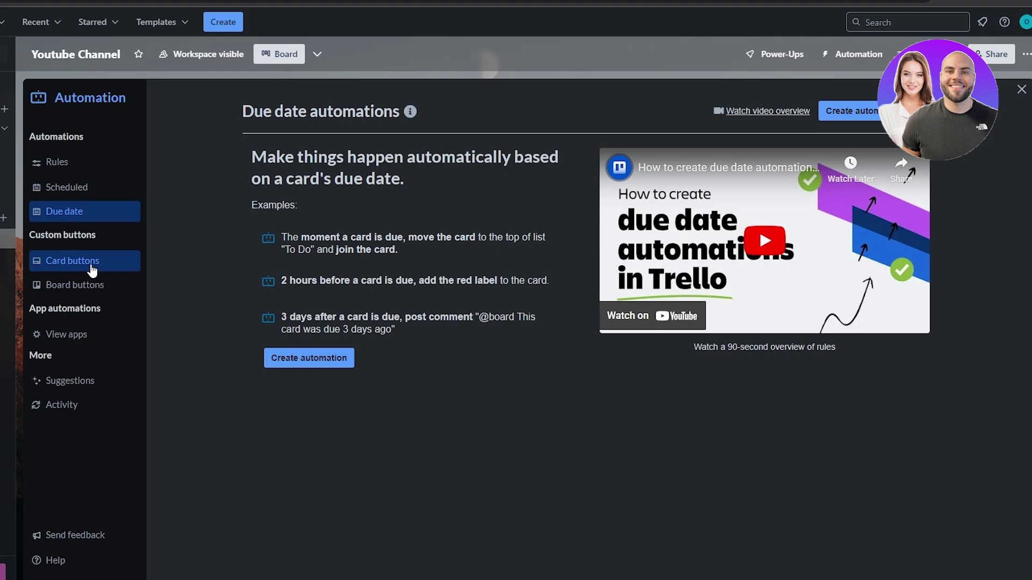
click(98, 262)
click(111, 294)
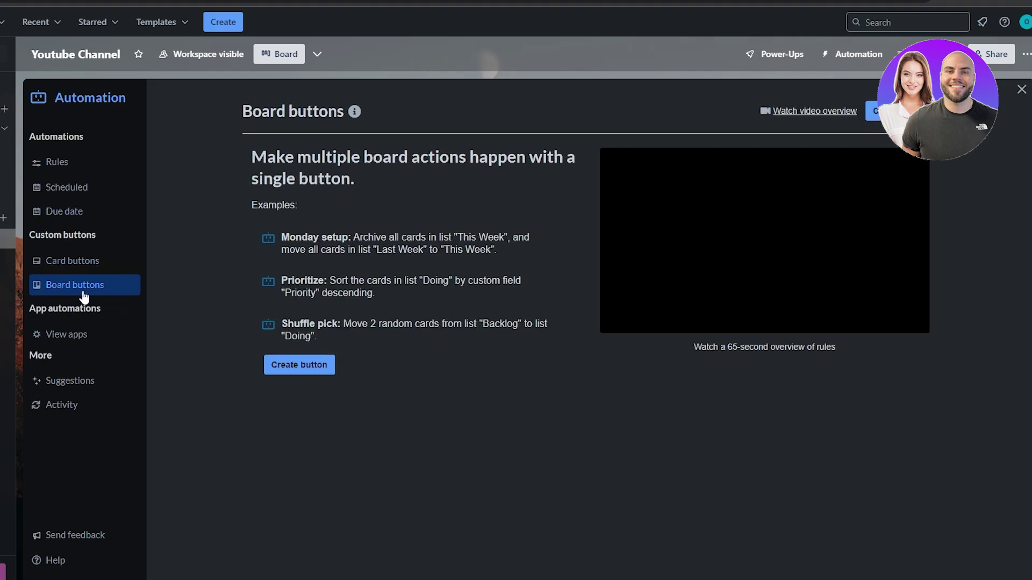
click(85, 261)
Step: Go to the Rules page and start creating a new automation rule
click(298, 374)
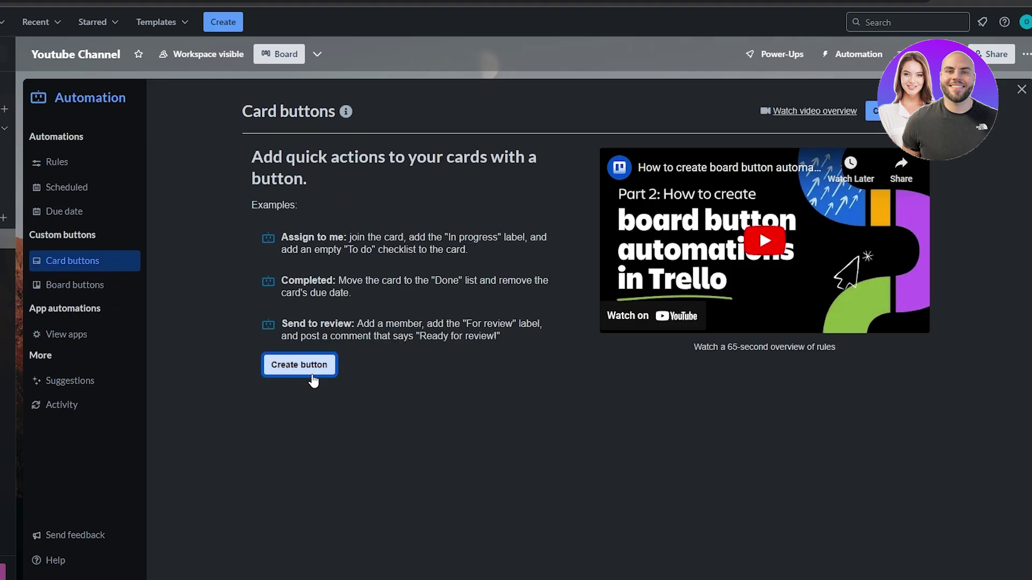
click(92, 166)
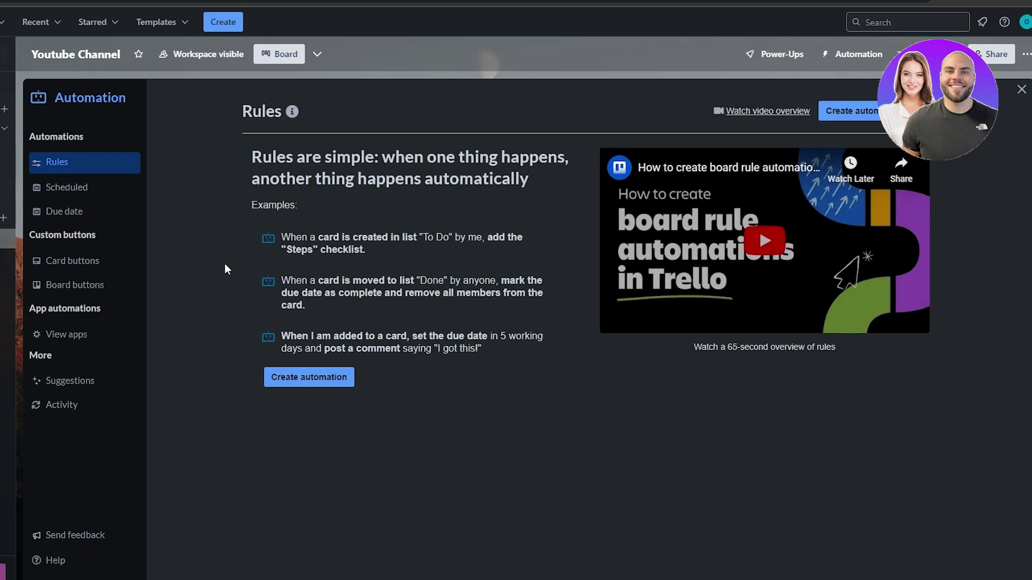
click(320, 378)
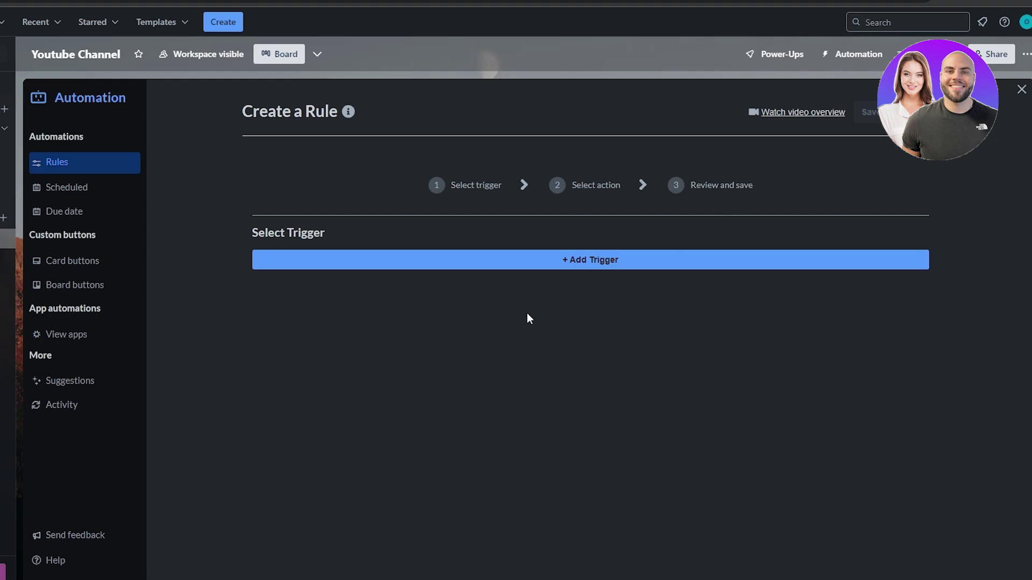
Step: Start adding the rule's trigger and switch to the Card Changes trigger types
click(308, 260)
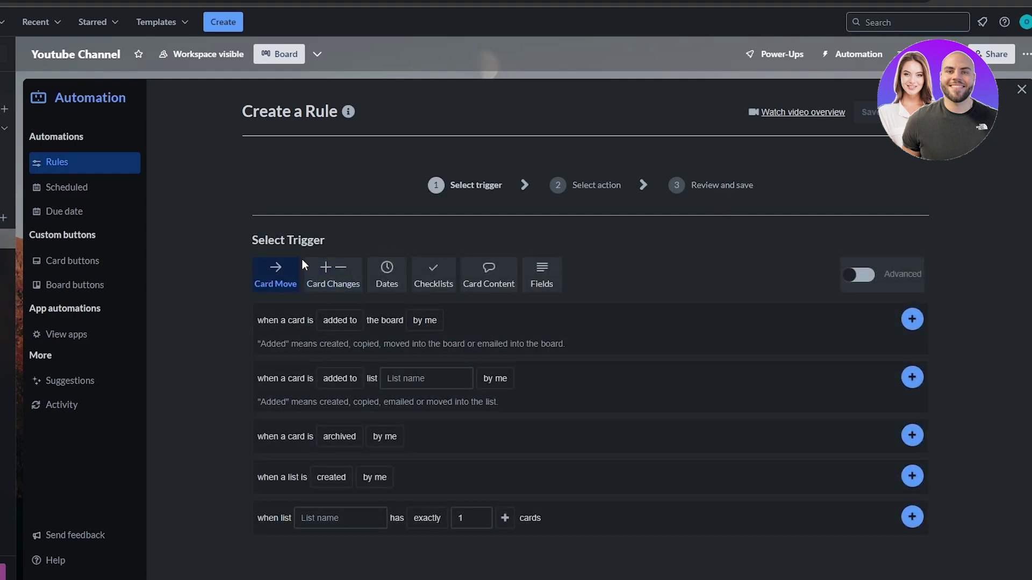
click(358, 322)
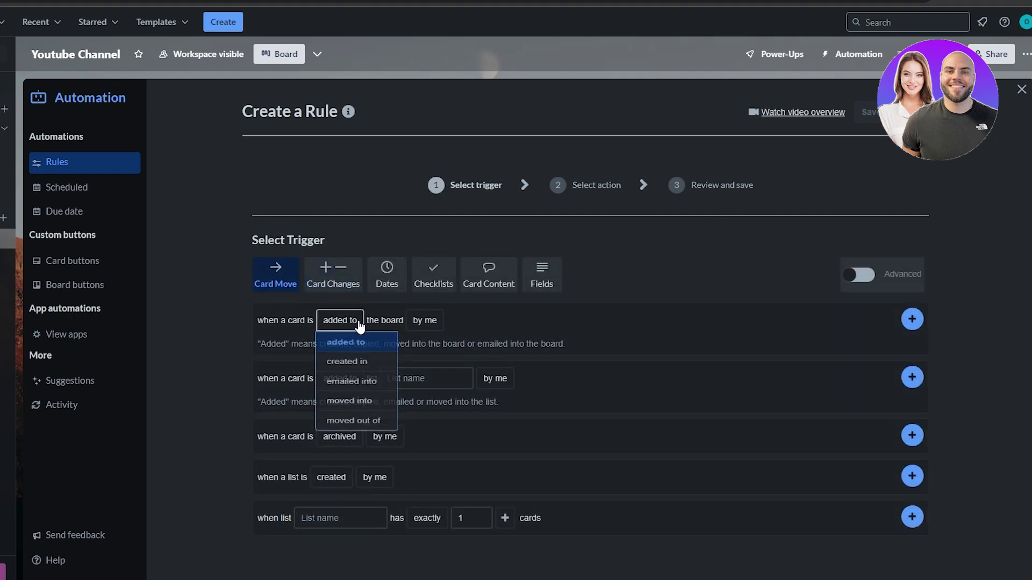
click(491, 376)
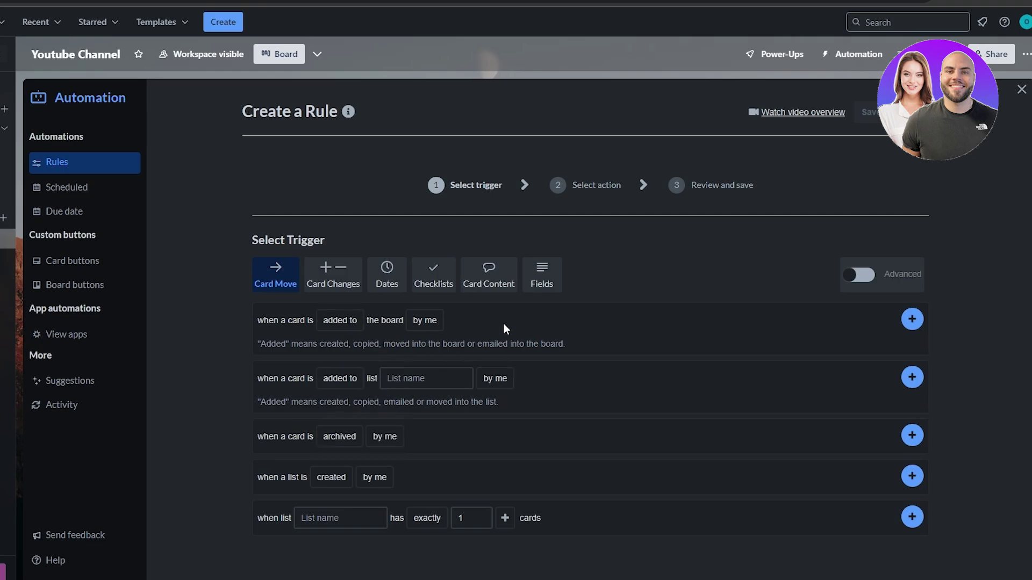
click(340, 320)
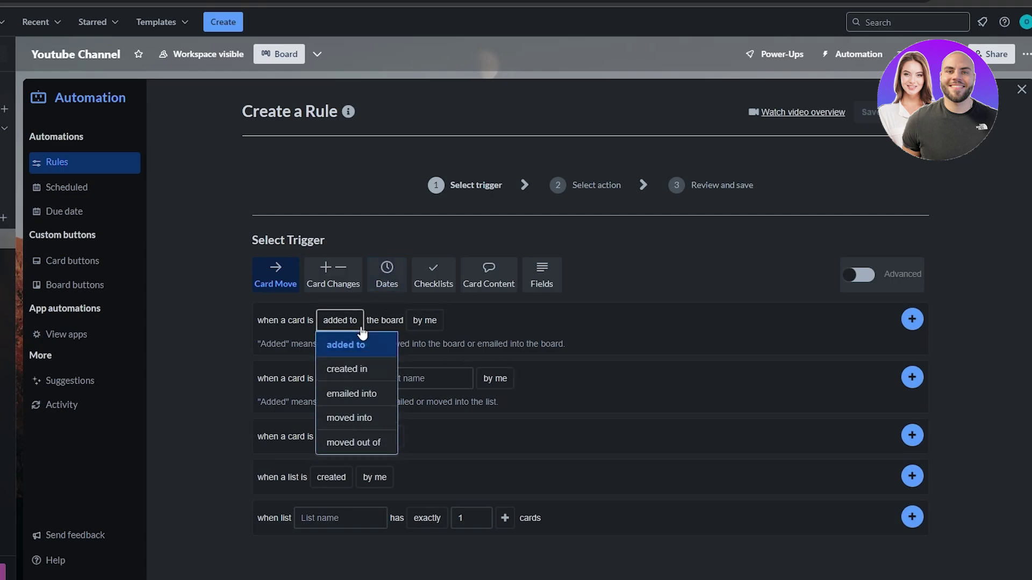
click(333, 292)
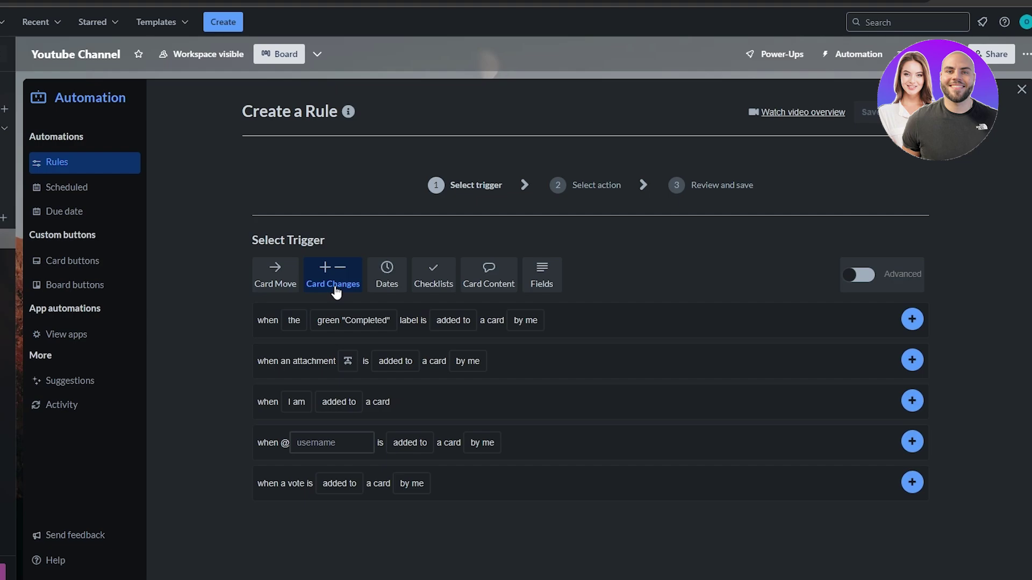
Step: Try the label trigger's any-label, added/removed and by-whom options, then return to a specific label
click(334, 321)
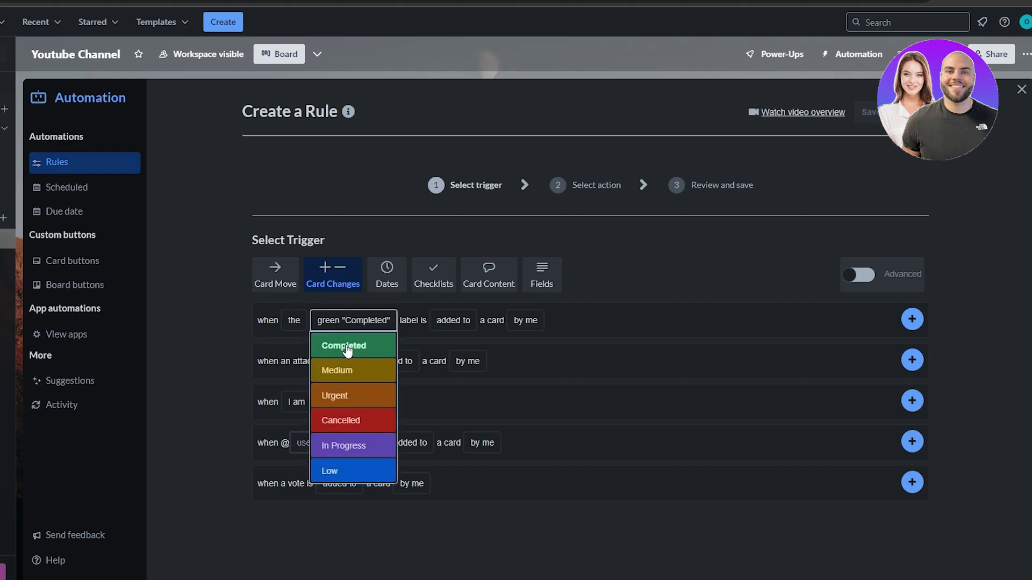
click(294, 320)
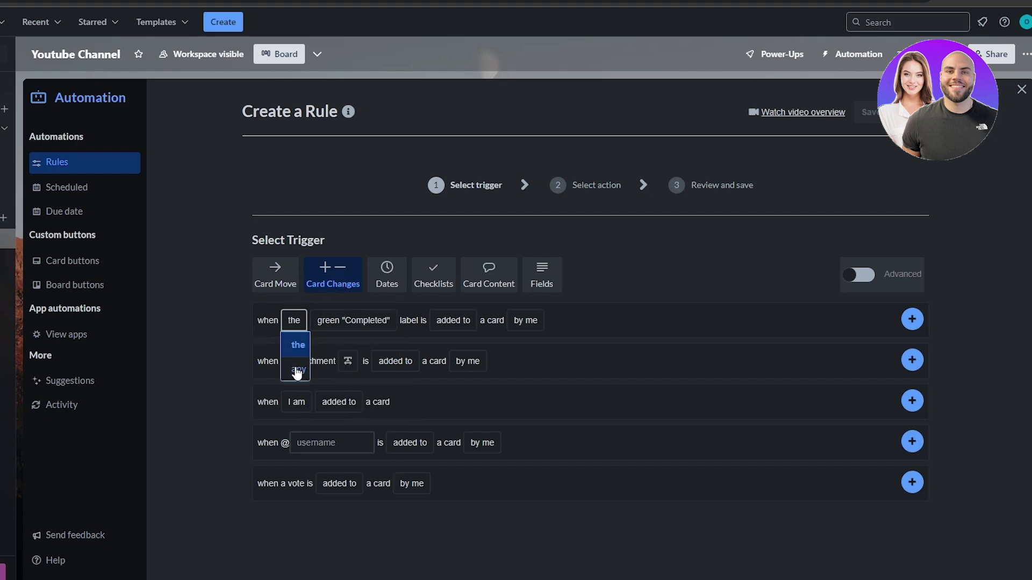
click(297, 372)
click(295, 320)
click(358, 320)
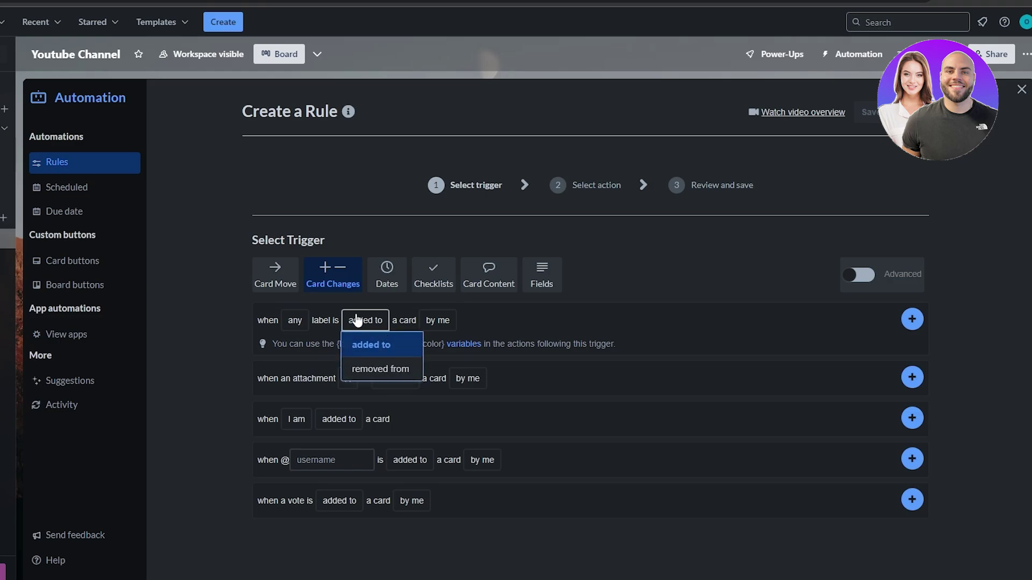
click(437, 320)
click(295, 320)
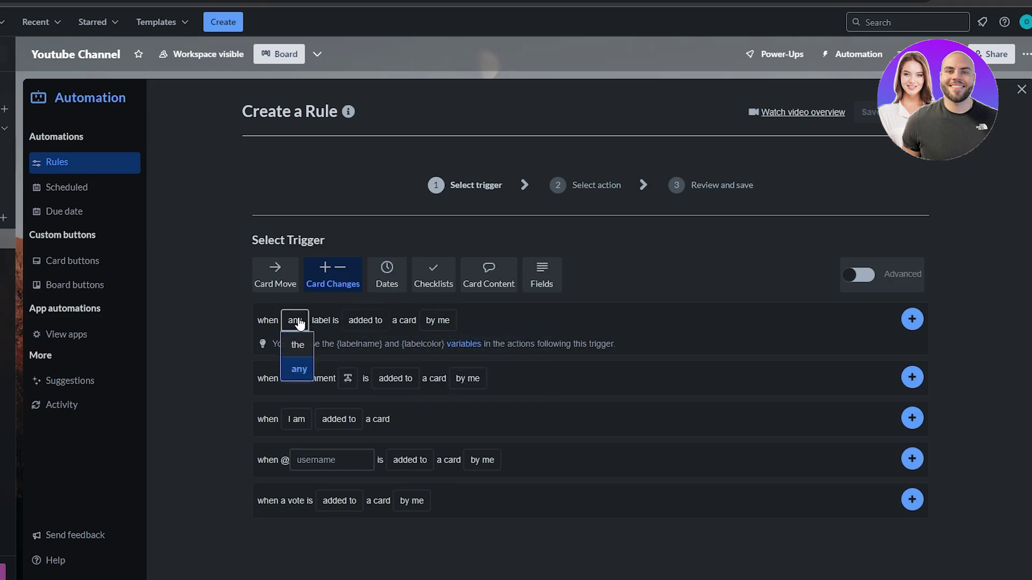
click(296, 344)
Step: Set the trigger to the green Completed label added by anyone and add it to the rule
click(371, 321)
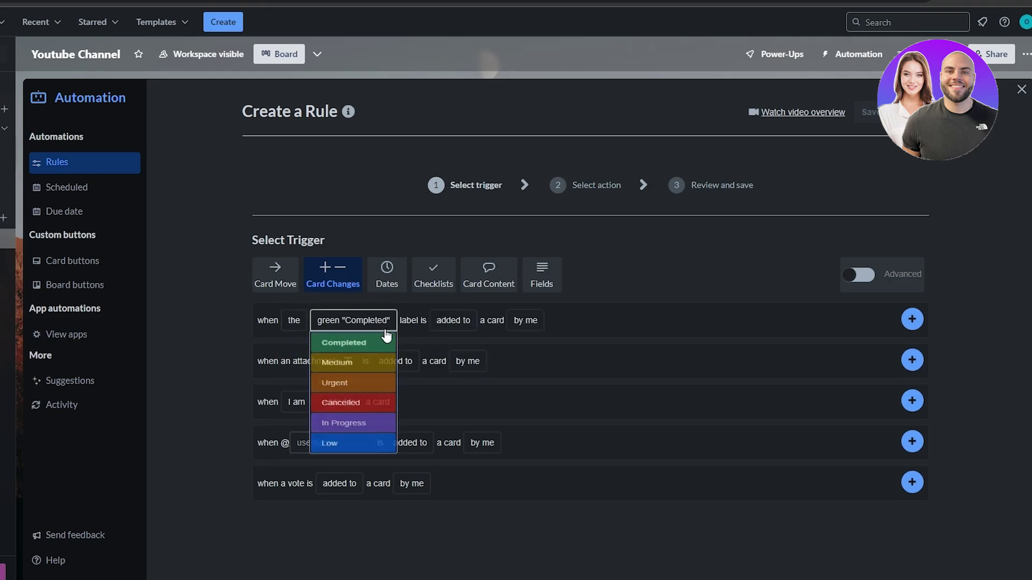
click(424, 329)
click(453, 320)
click(520, 323)
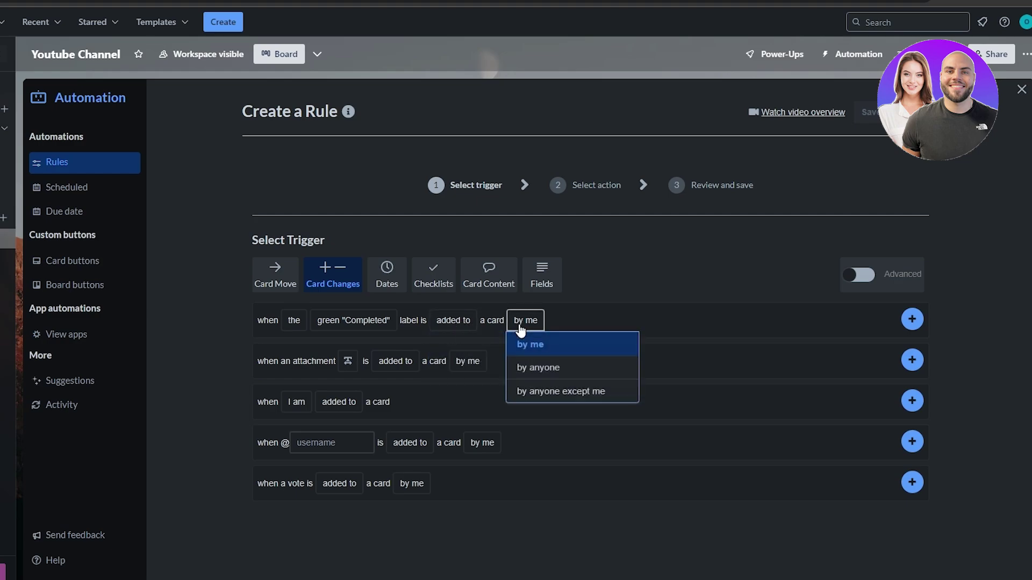
click(546, 371)
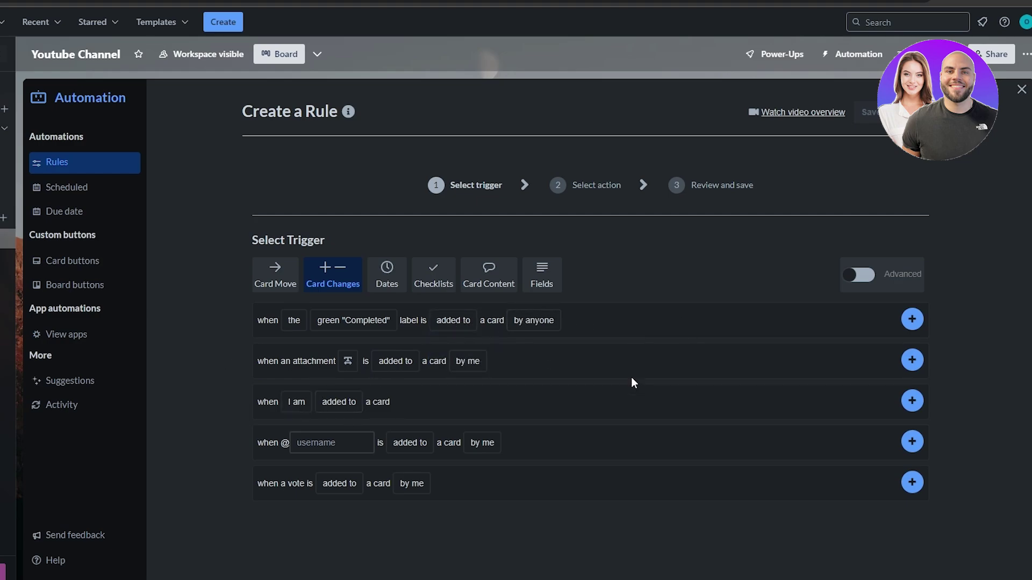
click(913, 321)
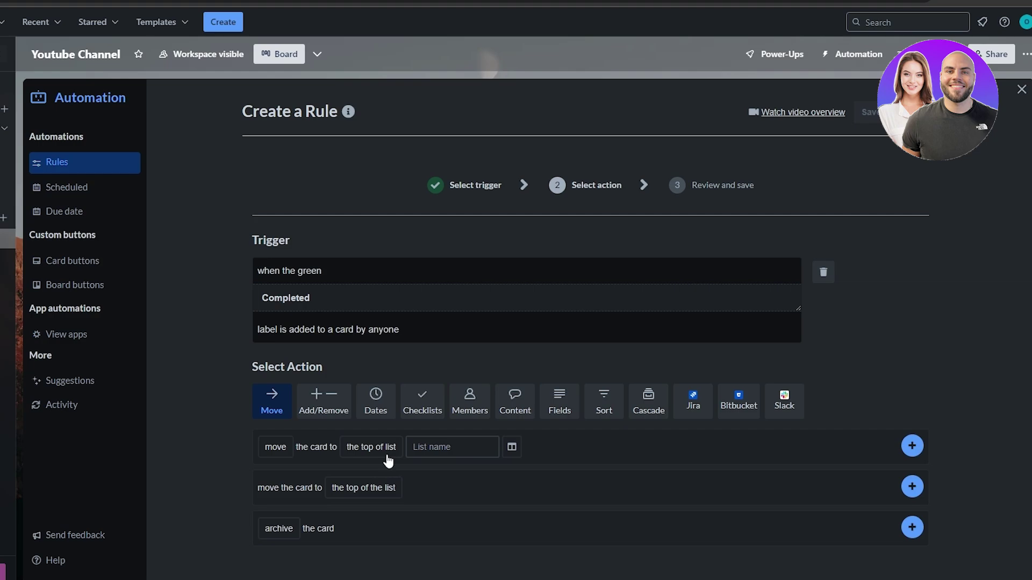
Step: Add a move-to-top-of-Completed-list action, save the rule, and close the Automation panel
click(372, 449)
click(461, 445)
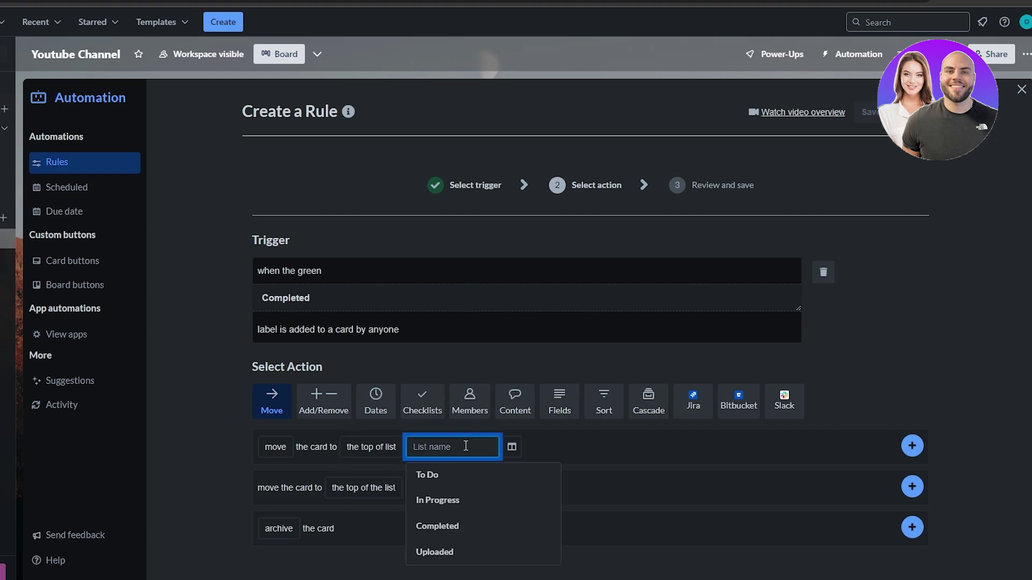
click(449, 529)
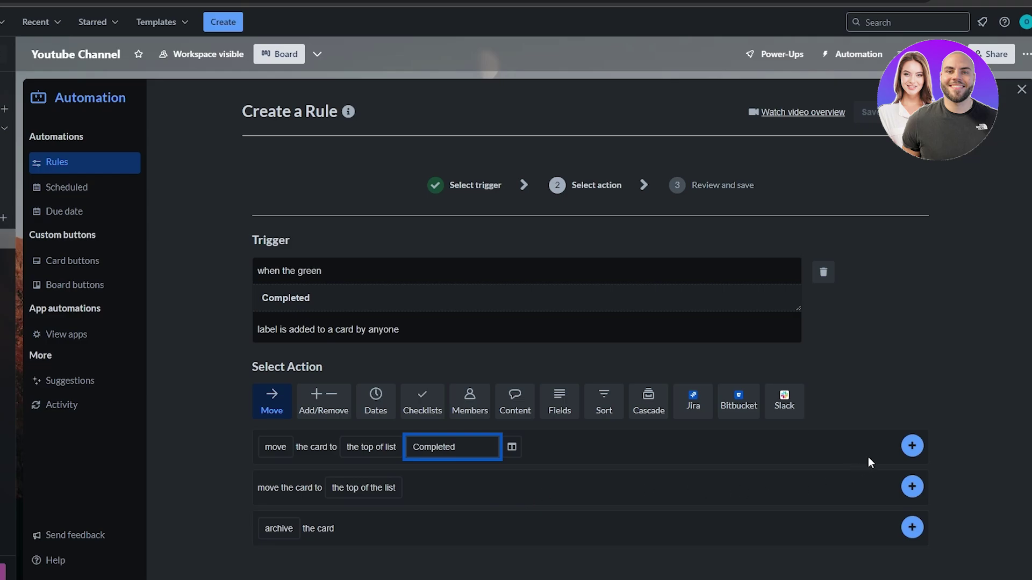
click(912, 446)
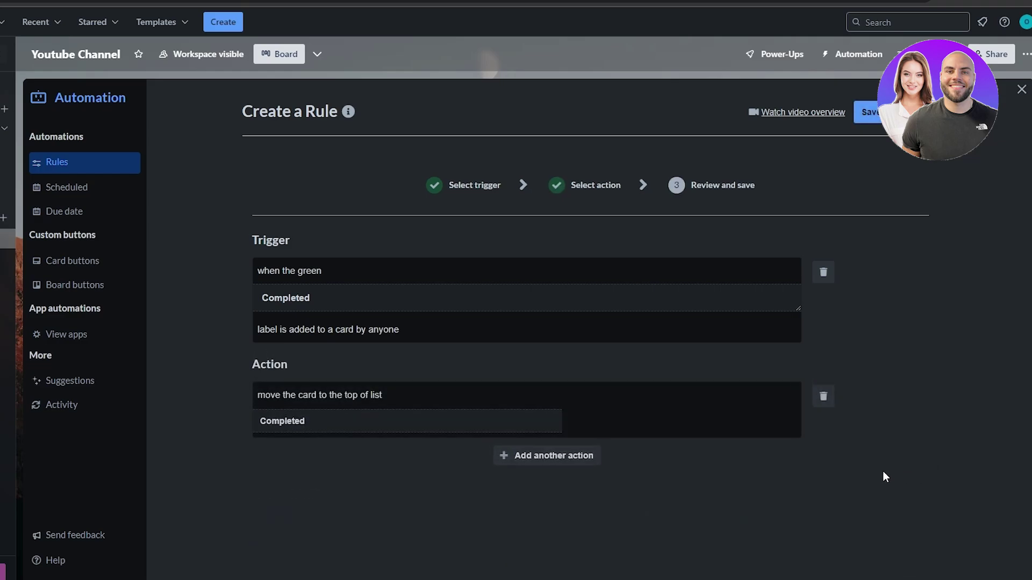
click(873, 119)
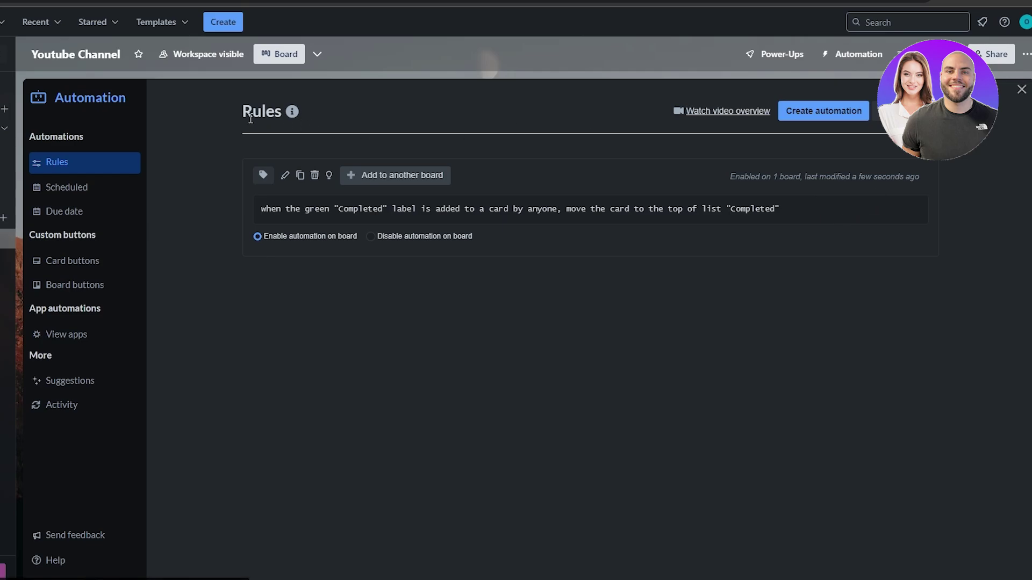
click(1020, 89)
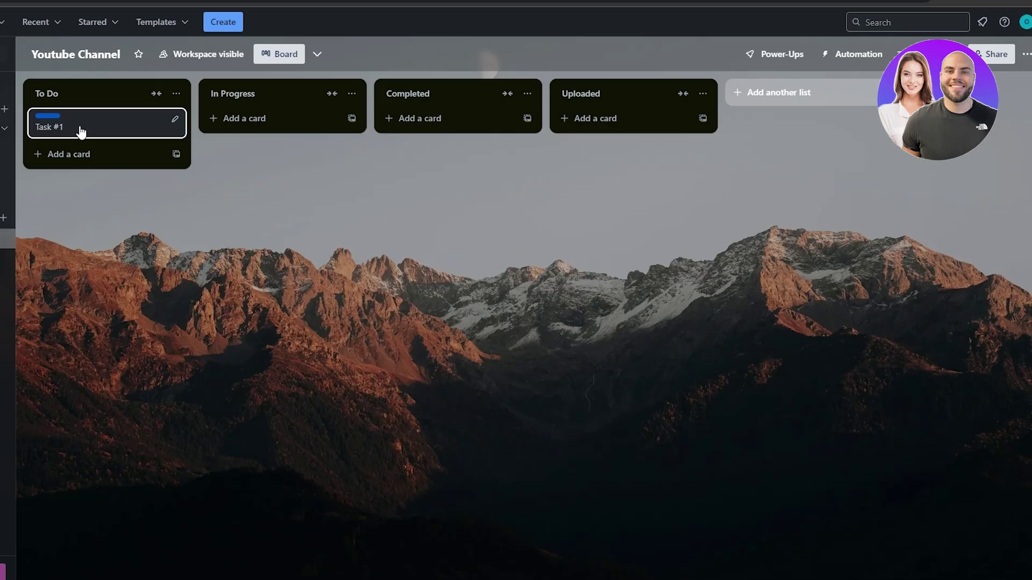
Step: Give Task #1 the green Completed label and close the card to see it moved to Completed
click(85, 125)
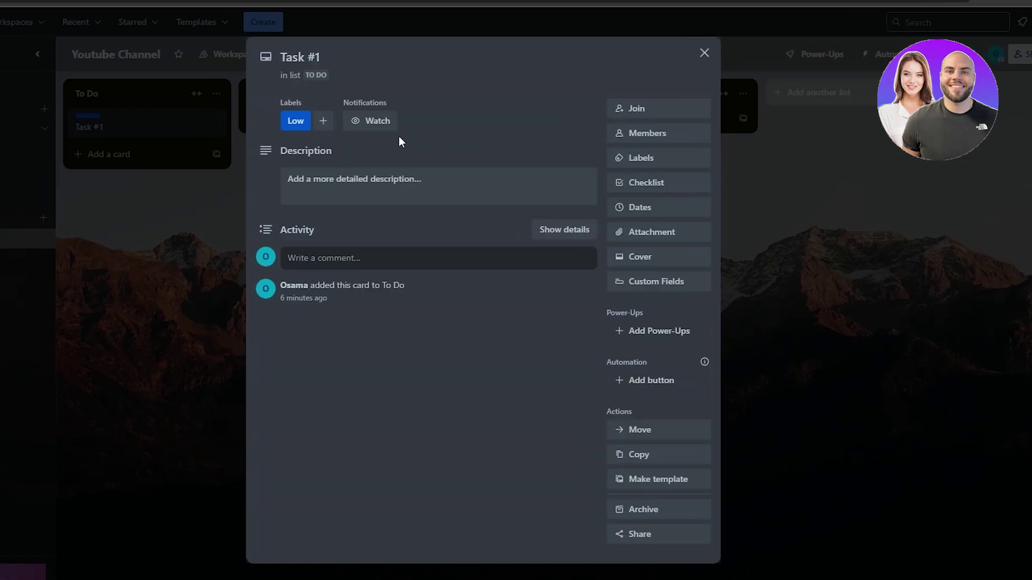
click(283, 121)
click(382, 225)
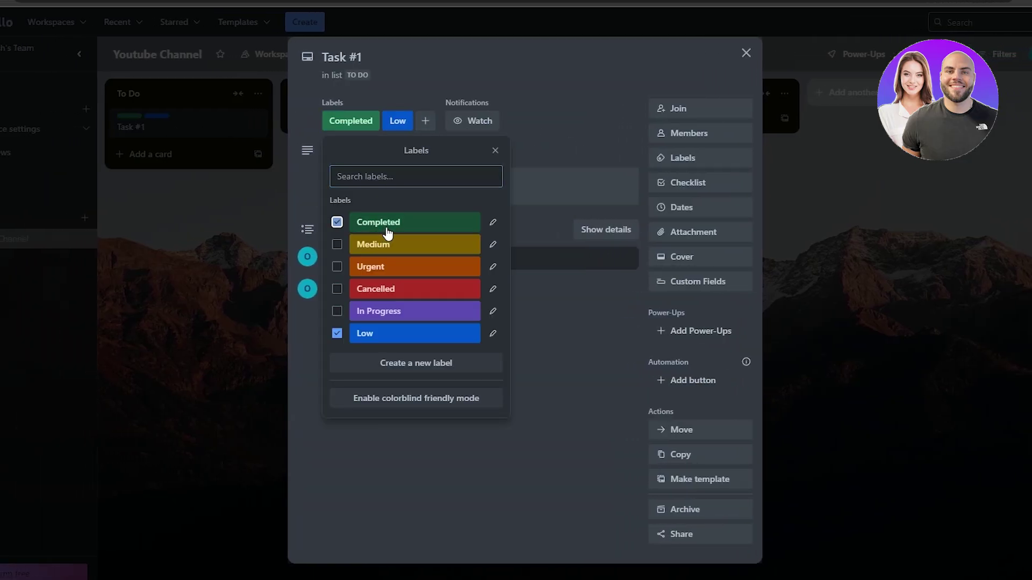
click(602, 97)
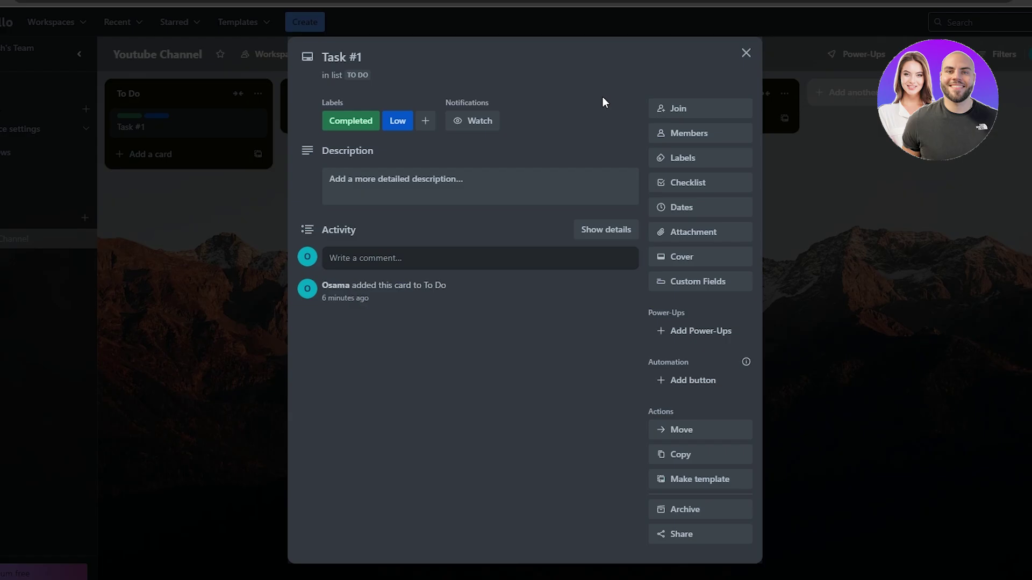
click(745, 53)
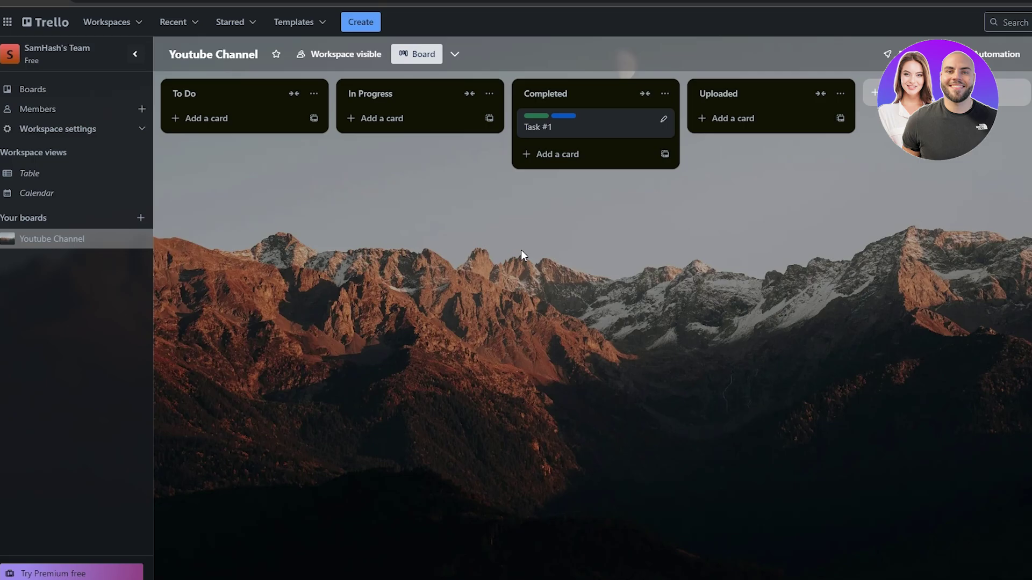
click(455, 54)
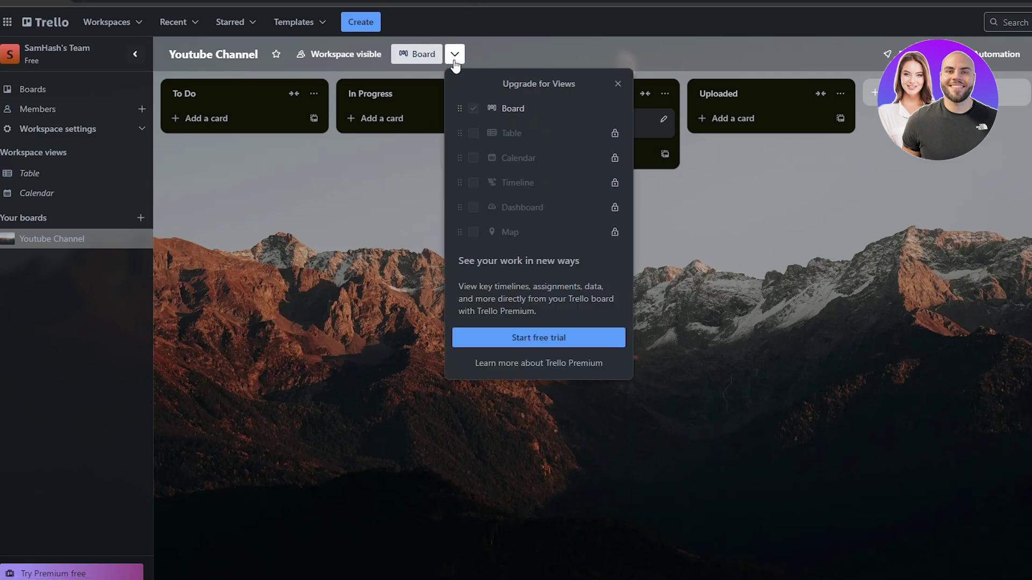